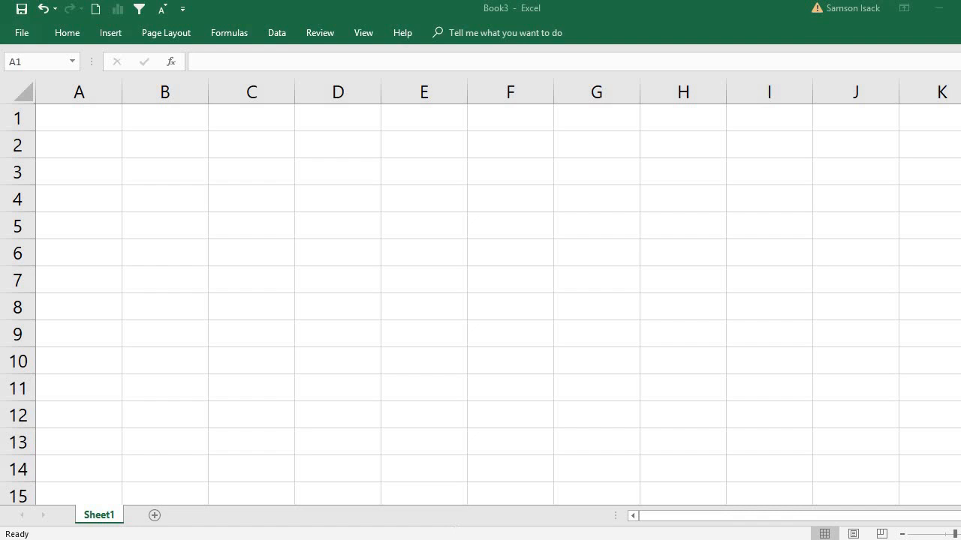
# Switch to Notepad to examine the column layout of Fixed_length.txt and return to the workbook
pyautogui.hotkey('alt', 'Tab')
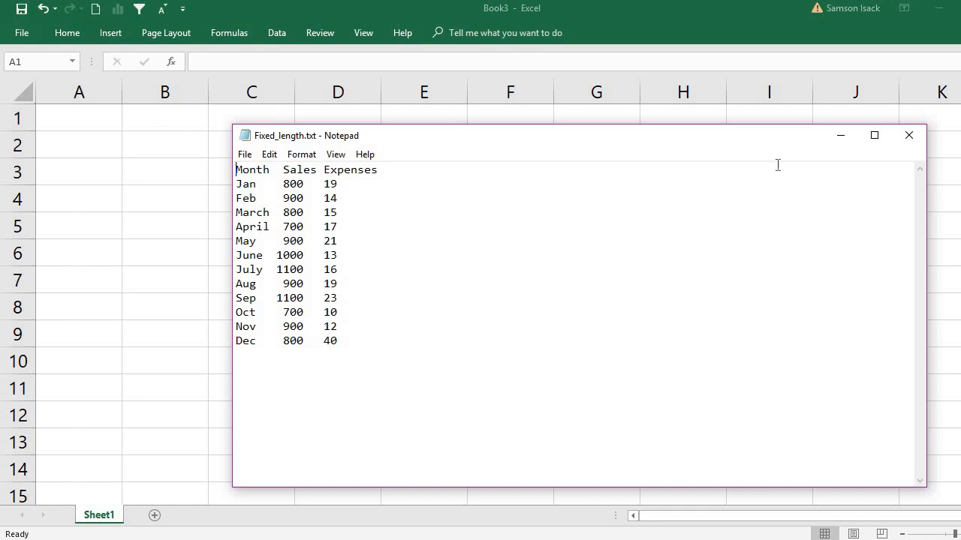
pyautogui.click(841, 140)
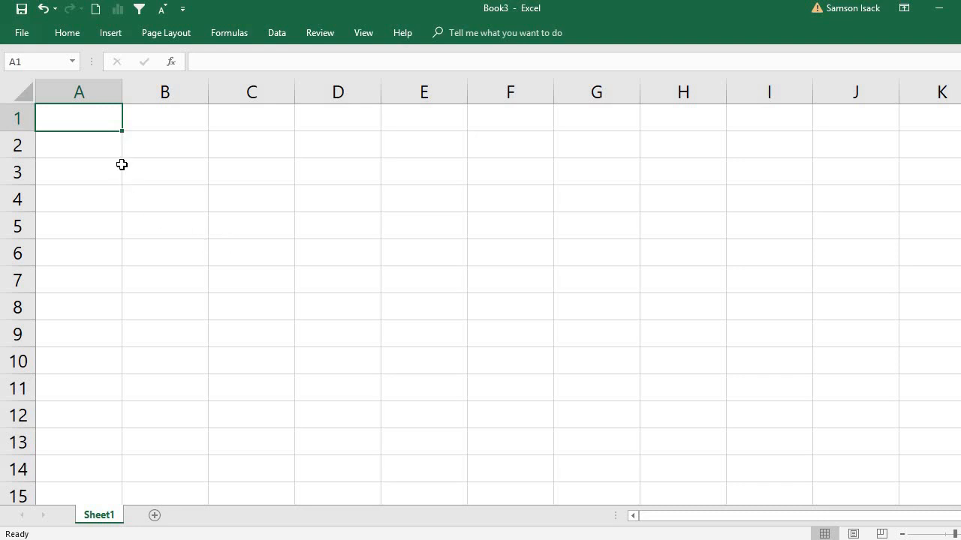
pyautogui.click(107, 146)
pyautogui.click(101, 126)
pyautogui.click(107, 37)
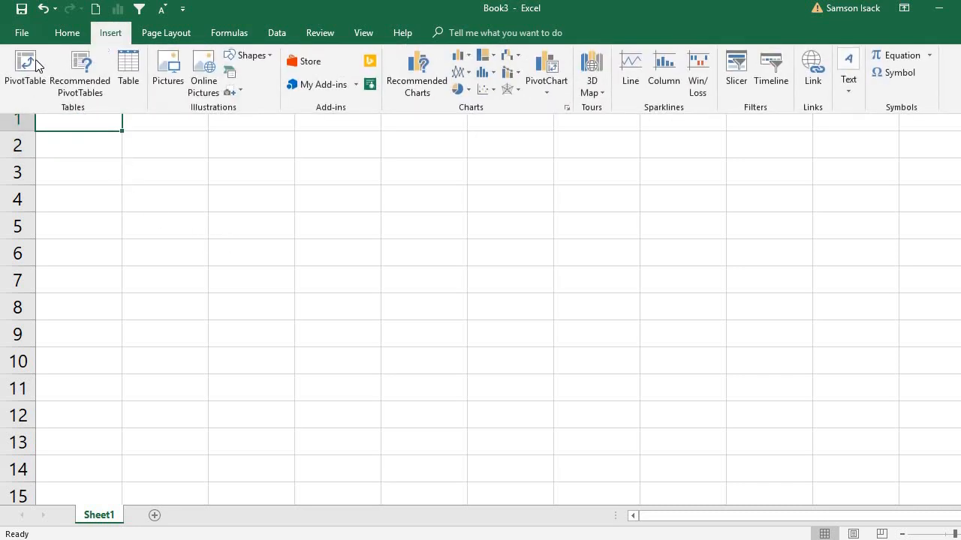
pyautogui.click(26, 64)
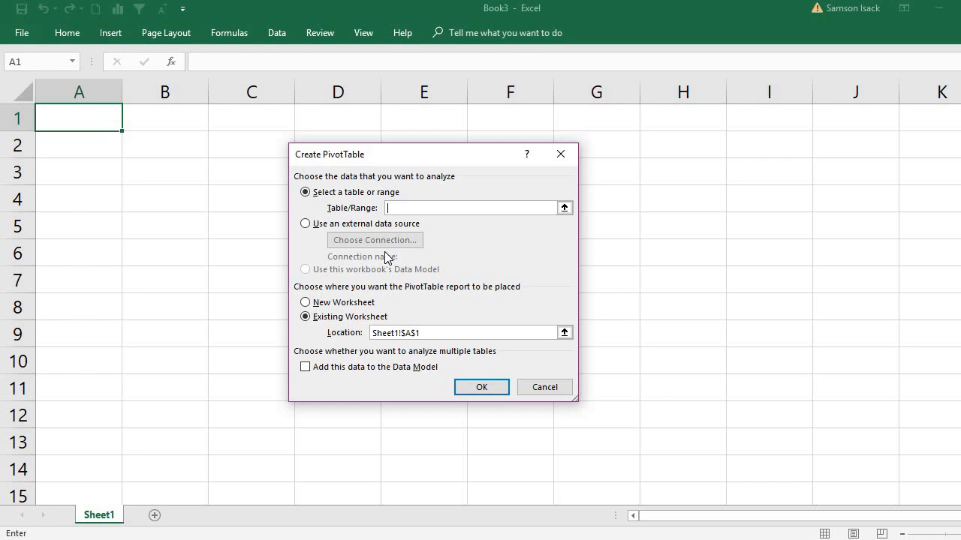
pyautogui.click(551, 385)
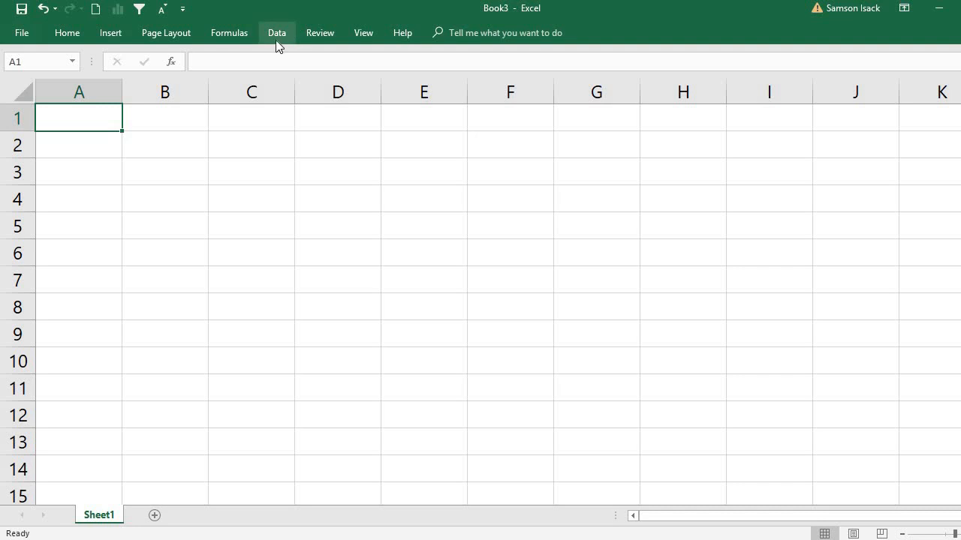
# Start a text file import of Fixed_length.txt from the DataFiles folder
pyautogui.click(276, 34)
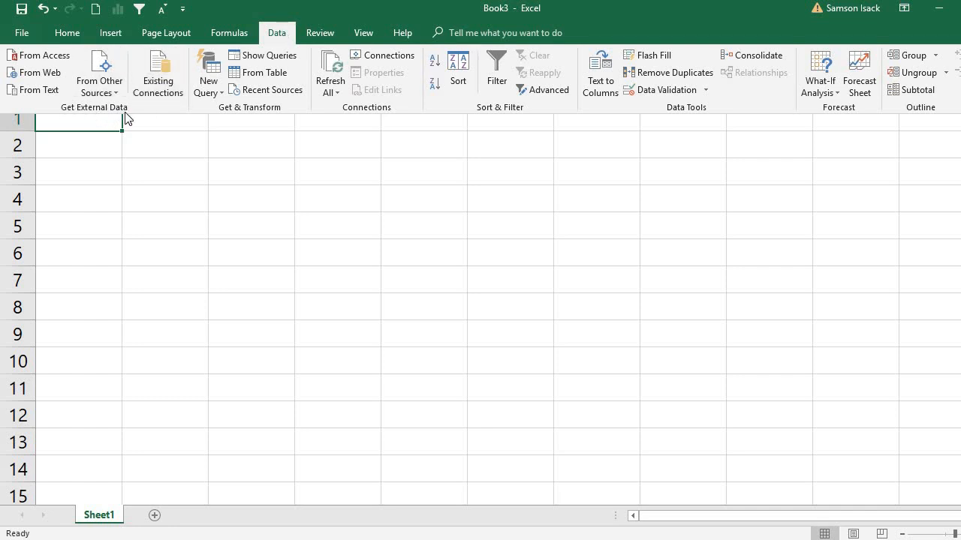
pyautogui.click(37, 90)
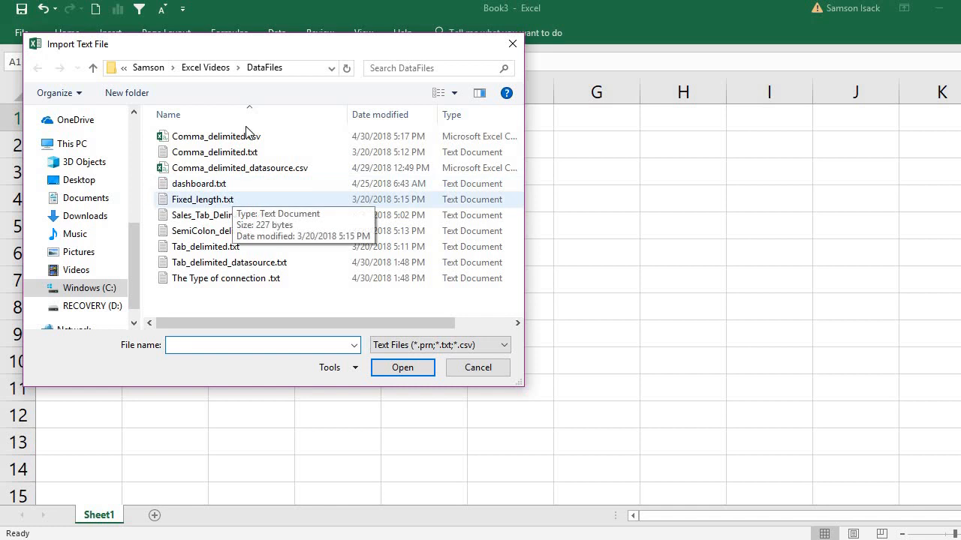
pyautogui.click(228, 200)
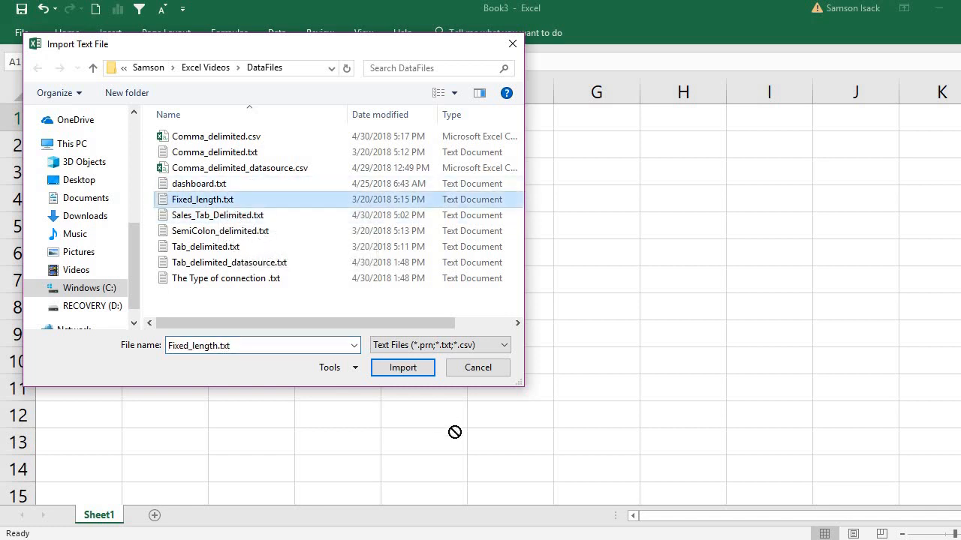
pyautogui.click(406, 368)
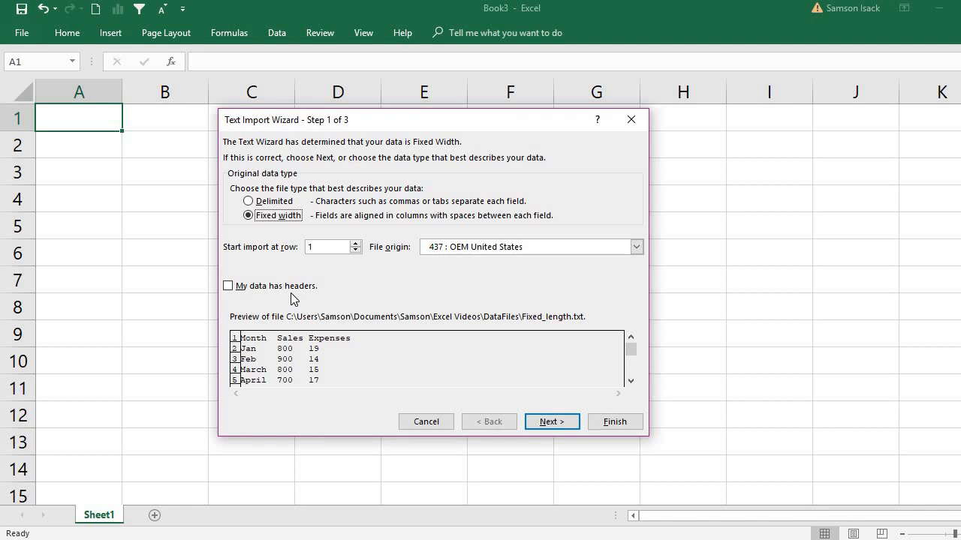
# Mark the fixed-width data as having headers and continue to the column break settings
pyautogui.click(227, 288)
pyautogui.click(229, 289)
pyautogui.click(227, 286)
pyautogui.click(555, 423)
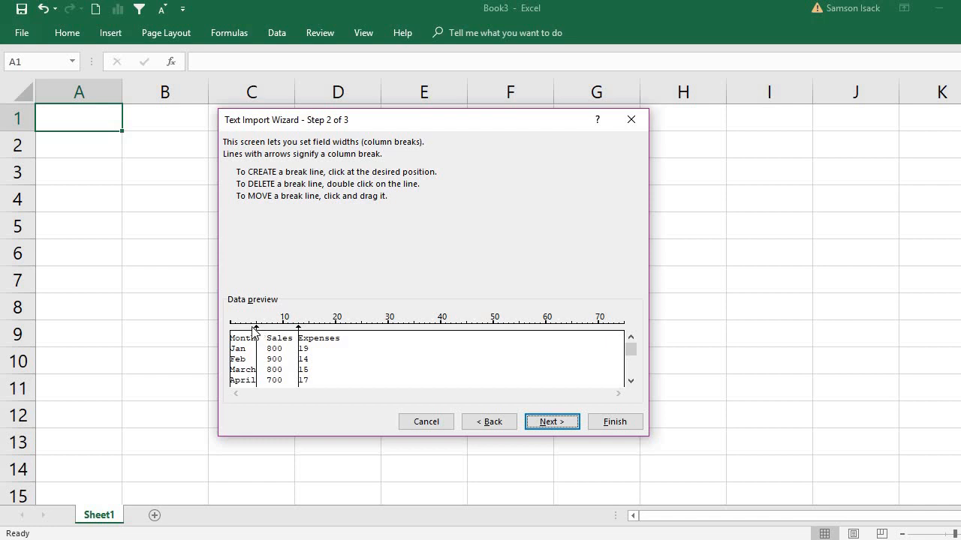
# Delete the break line right after Month and create a new one at position 7, just before Sales
pyautogui.doubleClick(258, 333)
pyautogui.click(267, 337)
pyautogui.moveTo(268, 333); pyautogui.dragTo(261, 335)
pyautogui.moveTo(260, 328); pyautogui.dragTo(267, 329)
# Move the break line before Sales to position 6, check it against all preview rows, and continue to the column formats
pyautogui.click(635, 381)
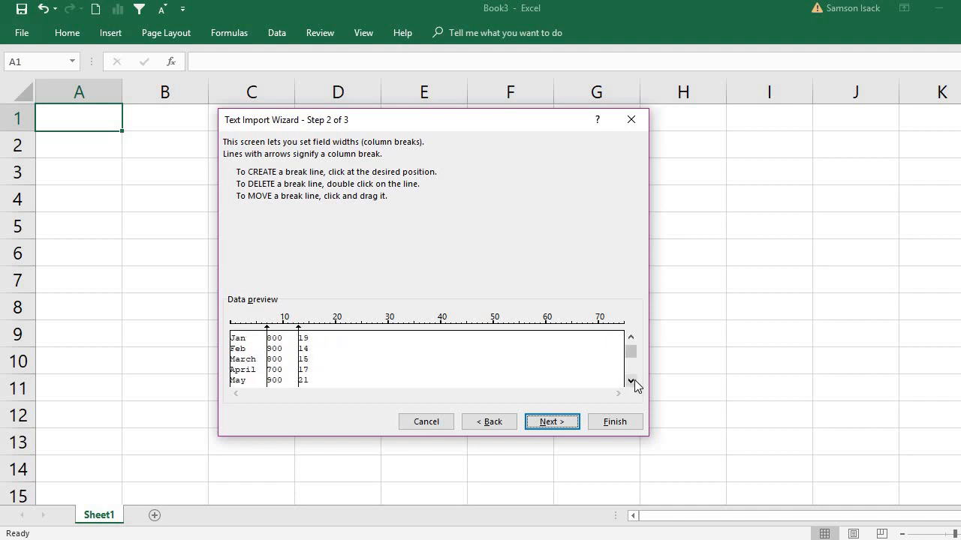
pyautogui.click(634, 381)
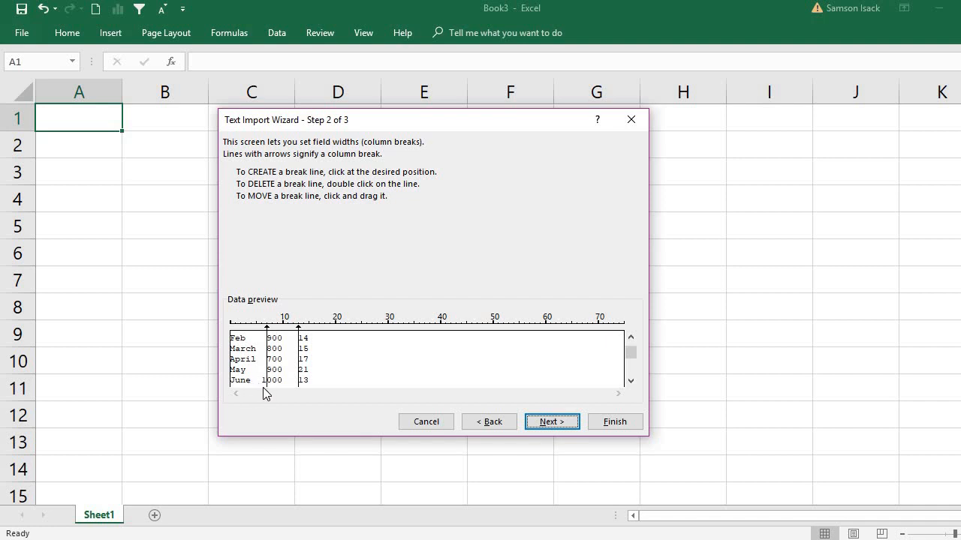
pyautogui.moveTo(267, 330); pyautogui.dragTo(262, 331)
pyautogui.moveTo(631, 347); pyautogui.dragTo(629, 338)
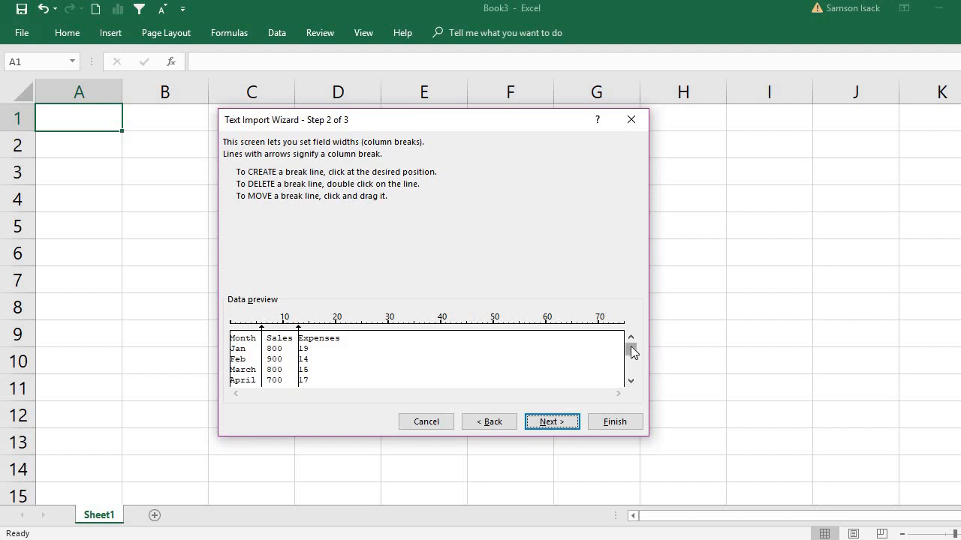
pyautogui.moveTo(630, 346); pyautogui.dragTo(642, 383)
pyautogui.moveTo(629, 350); pyautogui.dragTo(633, 382)
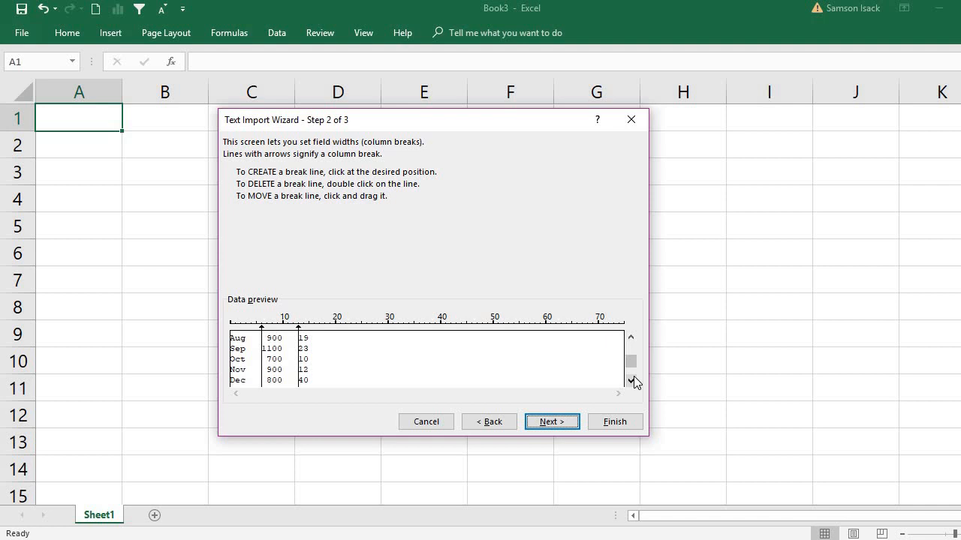
pyautogui.click(631, 381)
pyautogui.moveTo(631, 373); pyautogui.dragTo(632, 337)
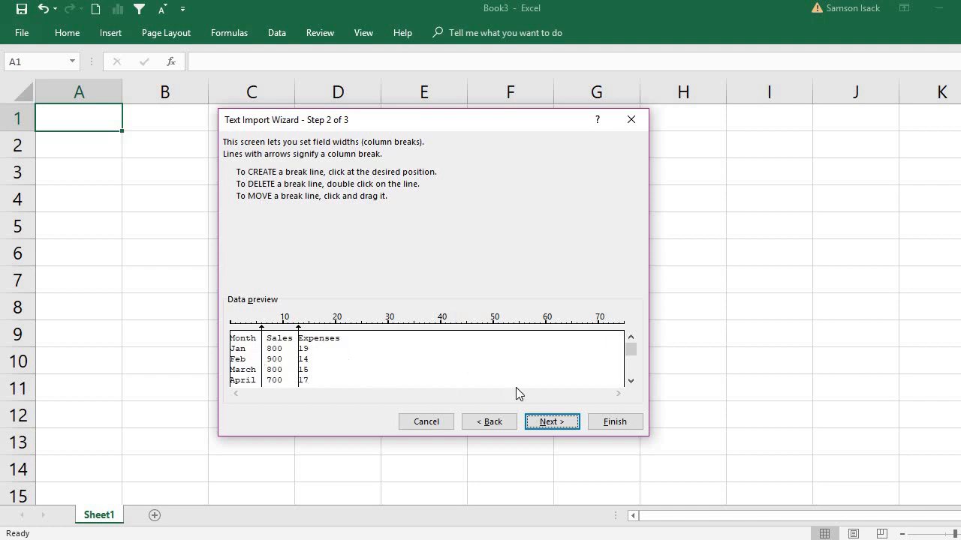
pyautogui.click(571, 426)
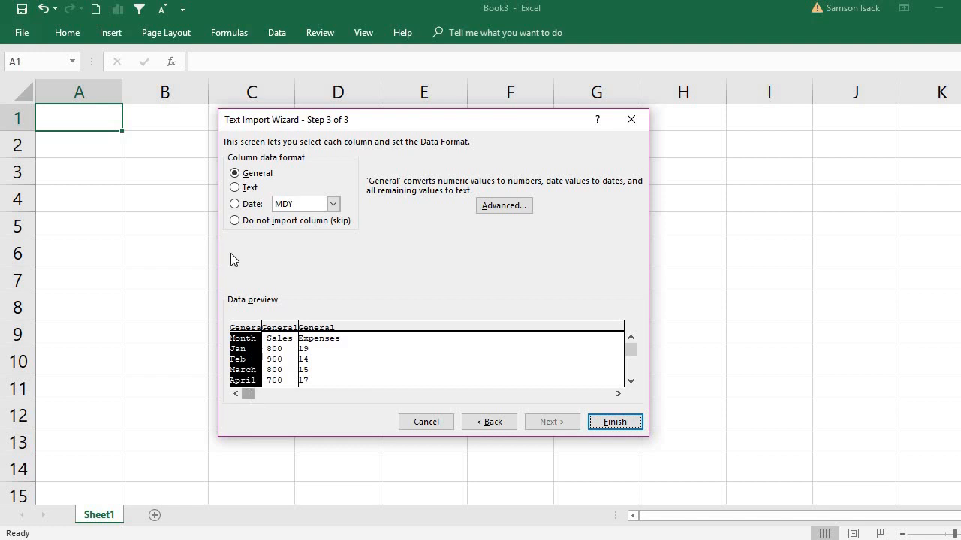
# Set the Month column's data format to Text and keep Sales and Expenses as General
pyautogui.click(249, 189)
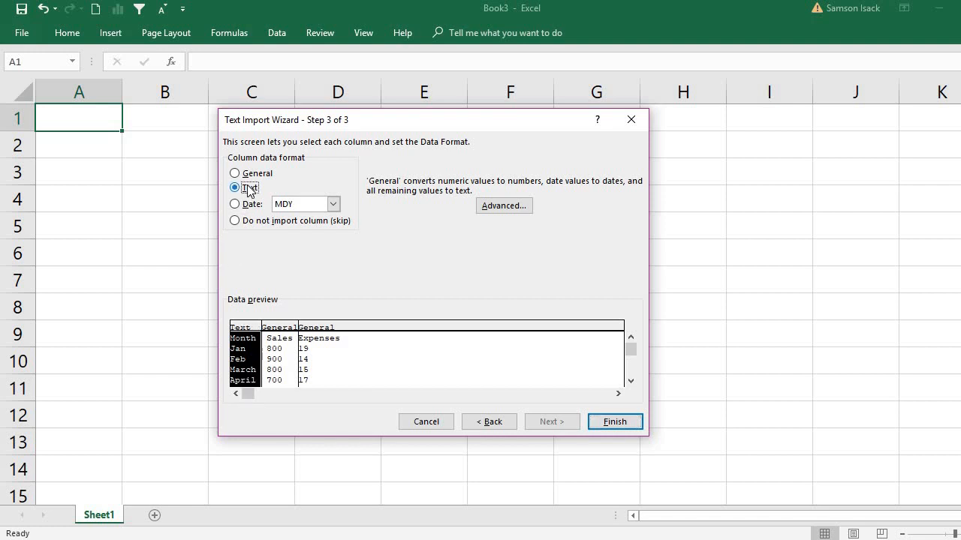
pyautogui.click(287, 372)
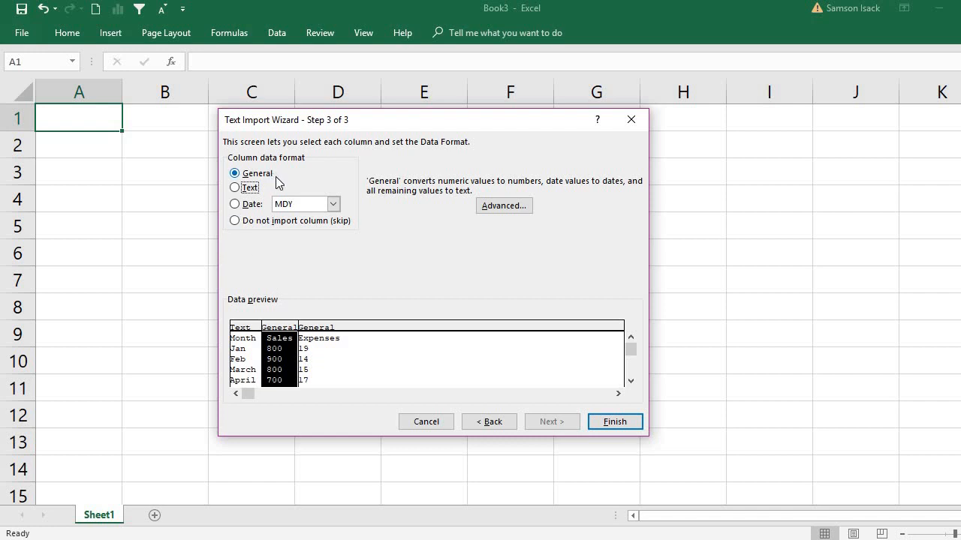
pyautogui.click(308, 354)
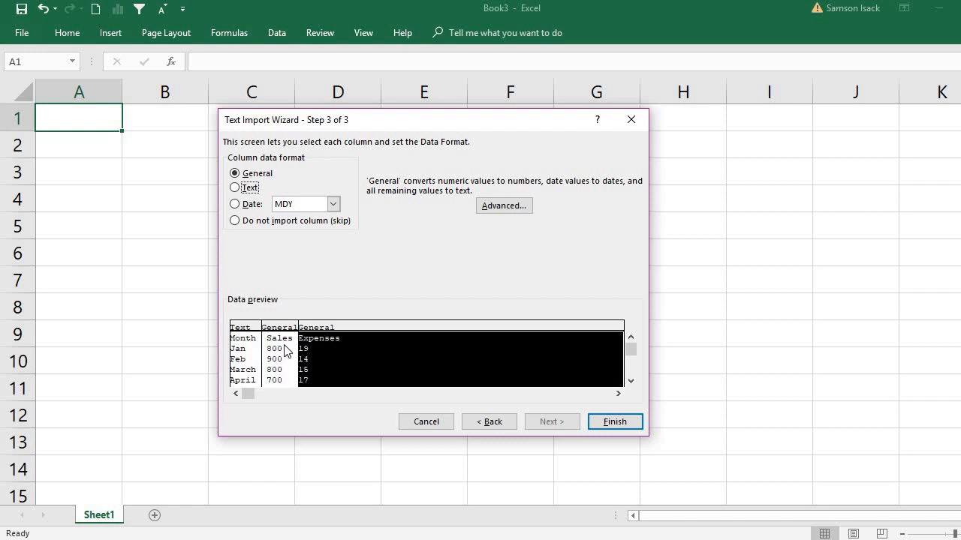
# Finish the text import and place the data in the existing worksheet at cell A1
pyautogui.click(607, 424)
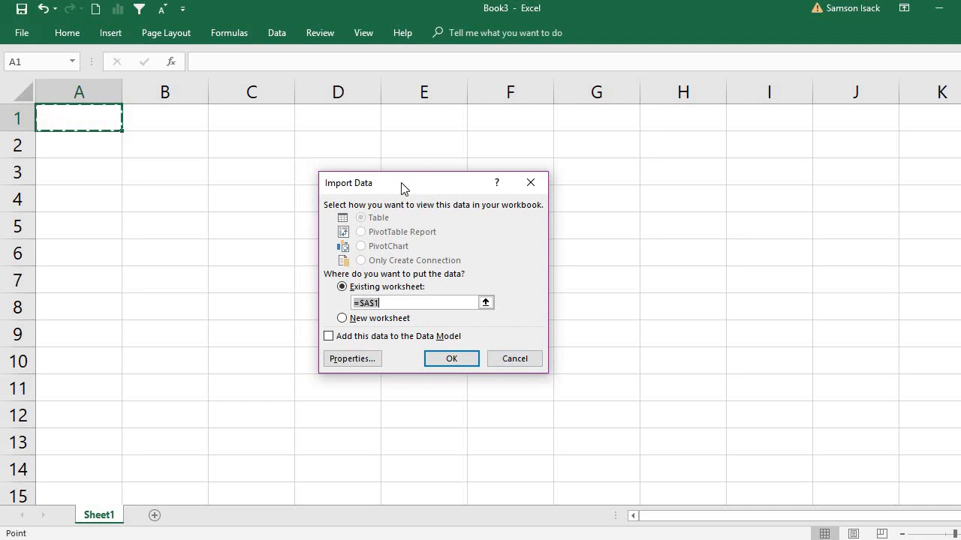
pyautogui.moveTo(402, 188); pyautogui.dragTo(350, 192)
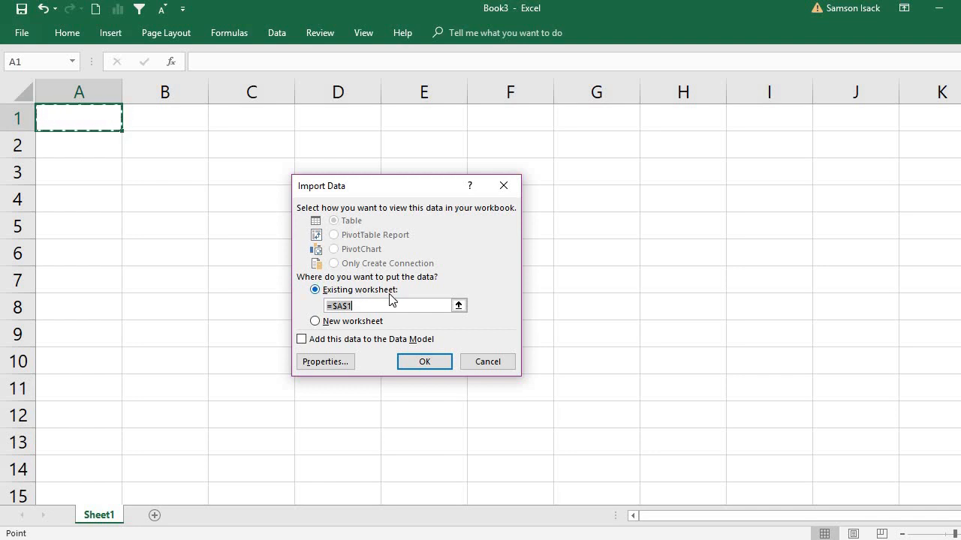
pyautogui.click(424, 361)
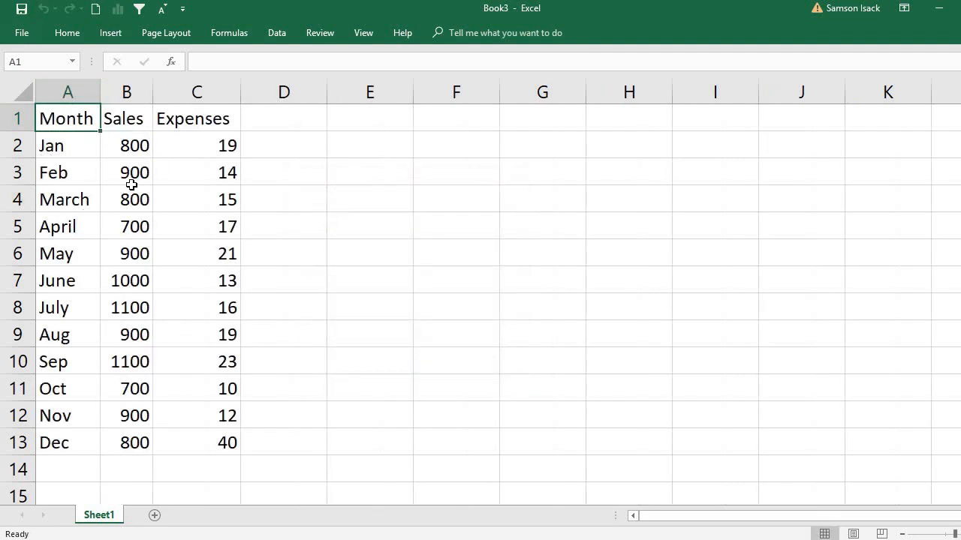
# Rename the worksheet Sheet1 as Data
pyautogui.doubleClick(107, 515)
pyautogui.write('Data')
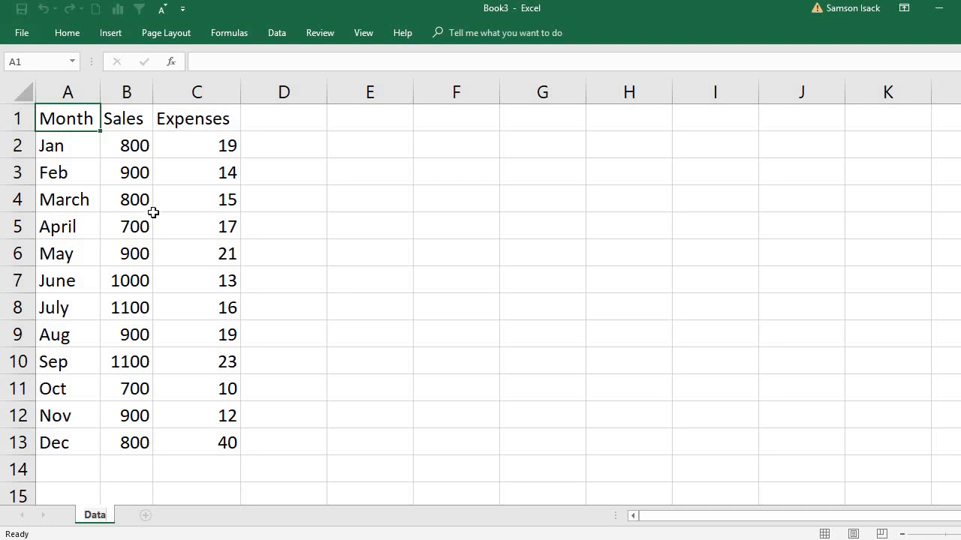
pyautogui.click(66, 118)
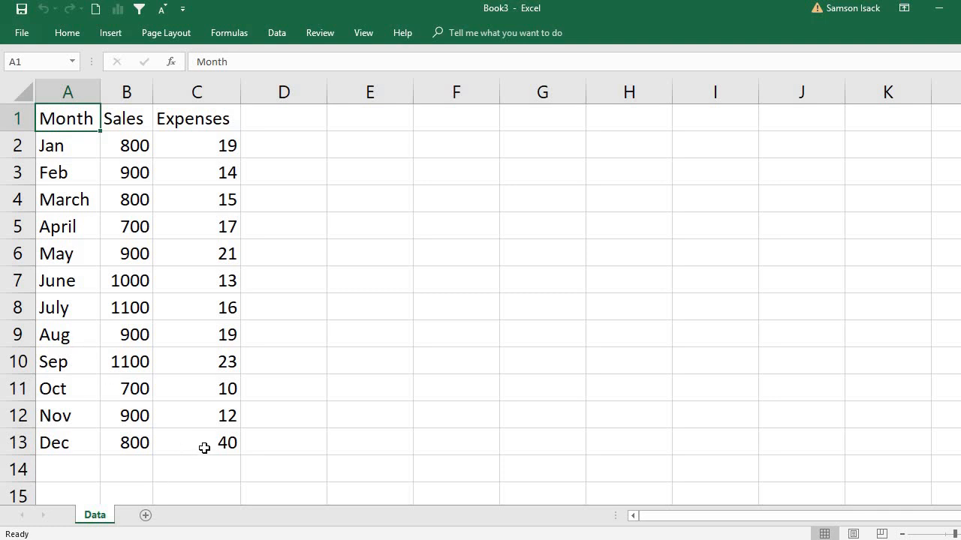
# Start a PivotTable from the imported data and reselect A1:C13 on the Data sheet as its source range
pyautogui.moveTo(205, 448); pyautogui.dragTo(52, 109)
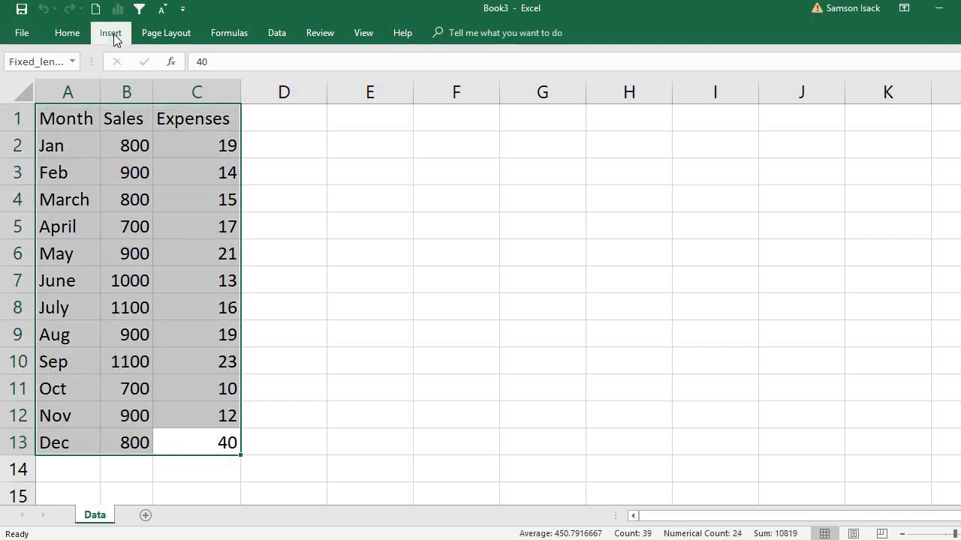
pyautogui.click(112, 33)
pyautogui.click(11, 72)
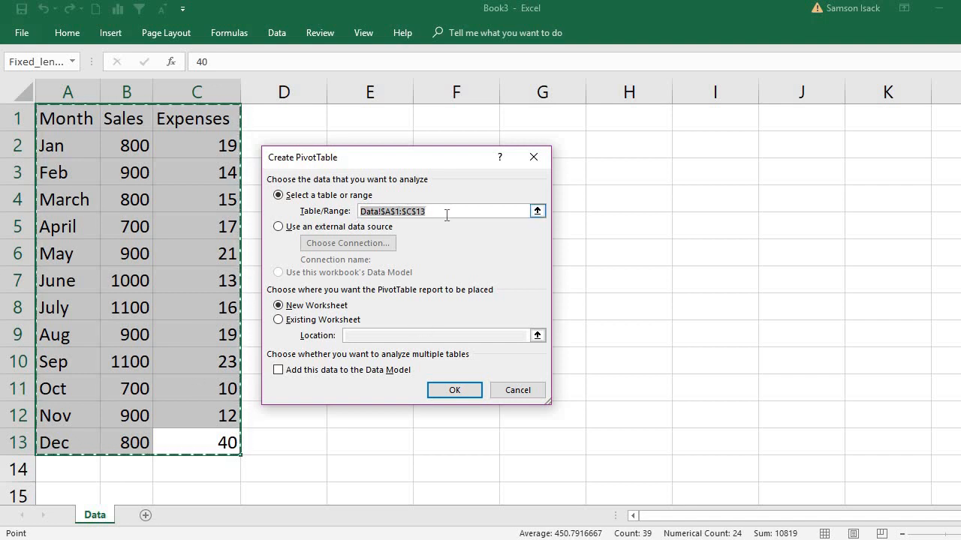
pyautogui.click(537, 210)
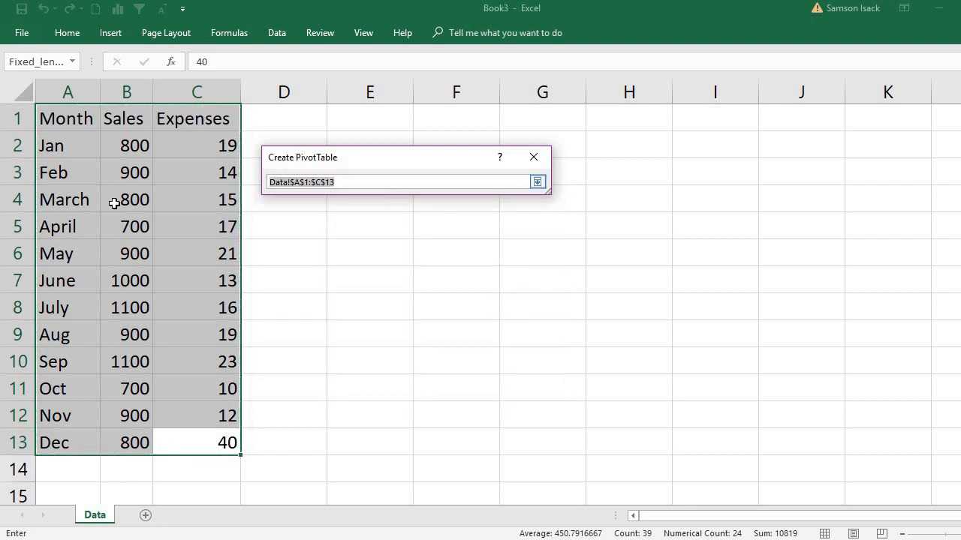
pyautogui.moveTo(58, 118); pyautogui.dragTo(205, 280)
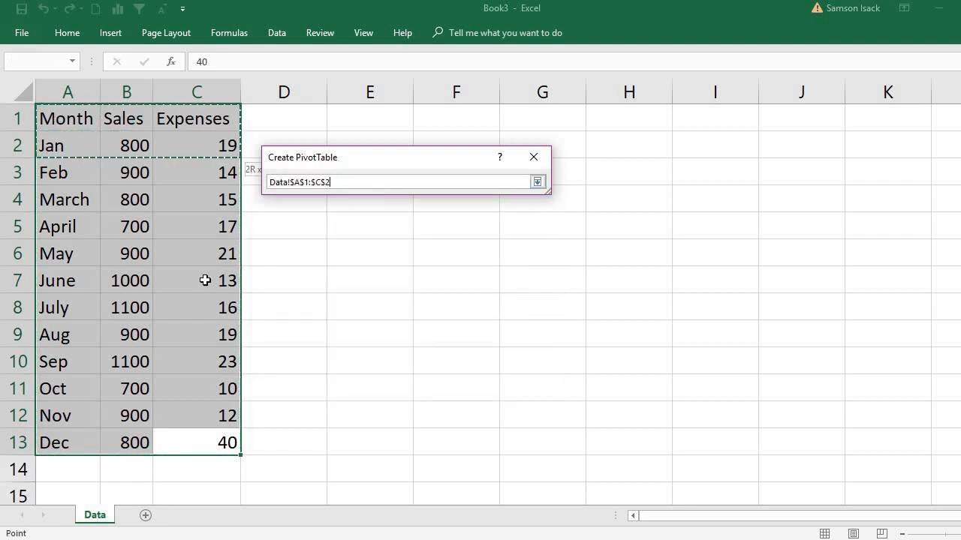
pyautogui.moveTo(216, 433); pyautogui.dragTo(217, 436)
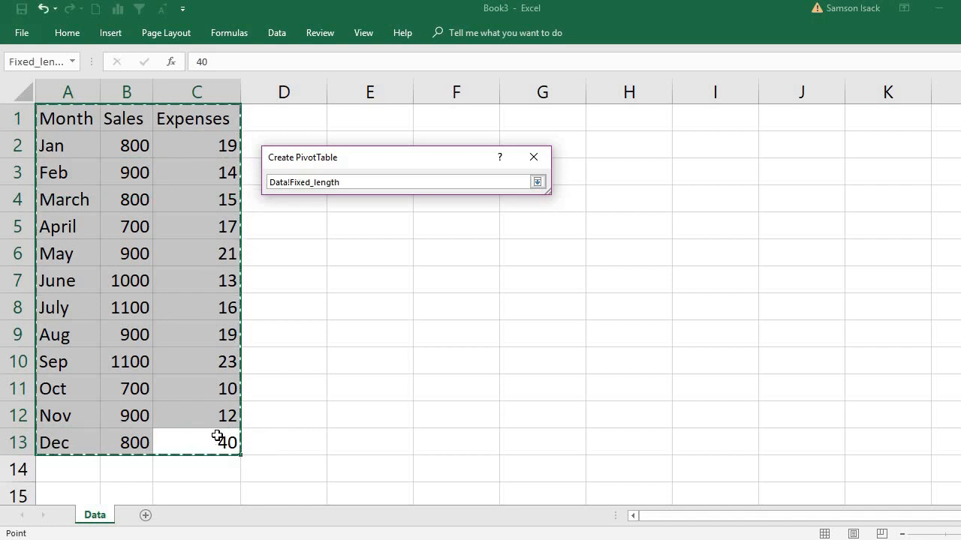
pyautogui.click(538, 181)
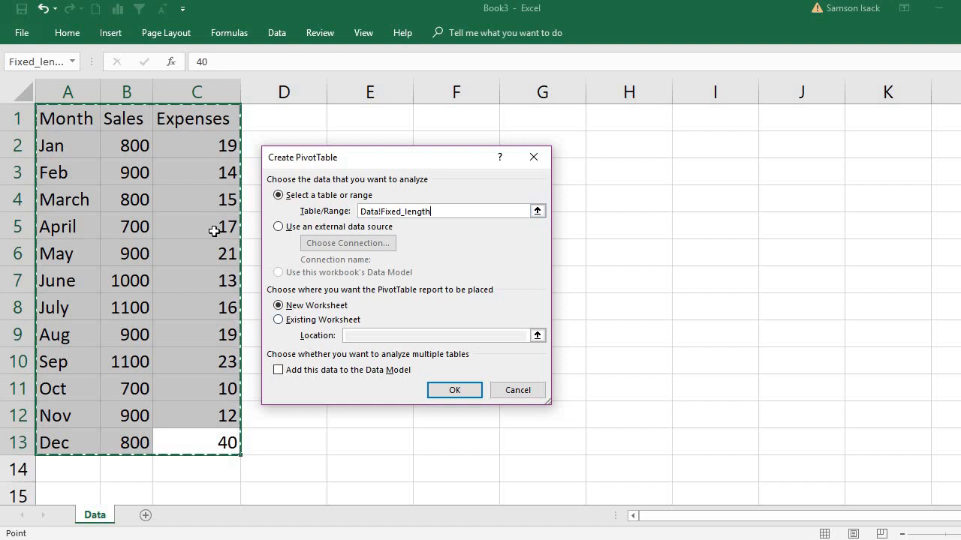
# Confirm the Fixed_length source range and create the PivotTable on a new worksheet
pyautogui.click(537, 211)
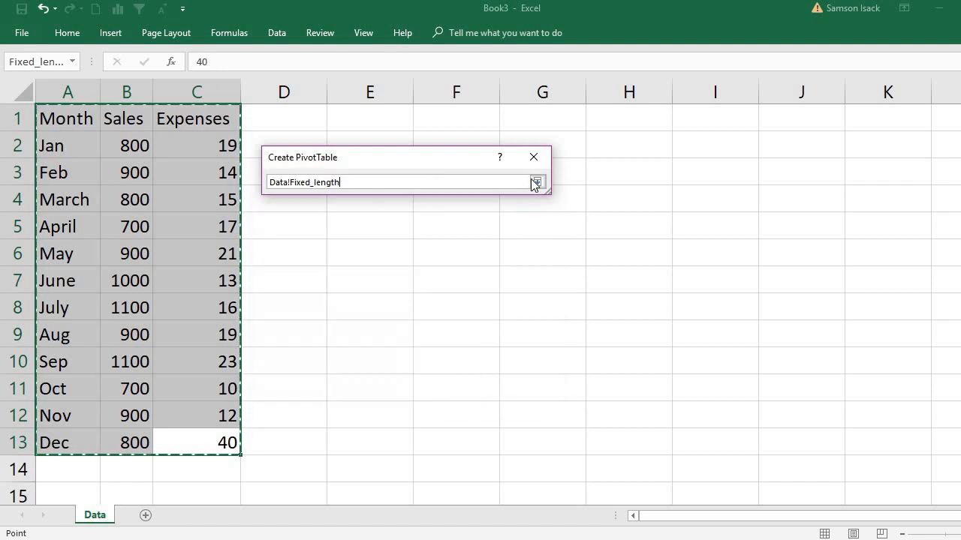
pyautogui.click(538, 182)
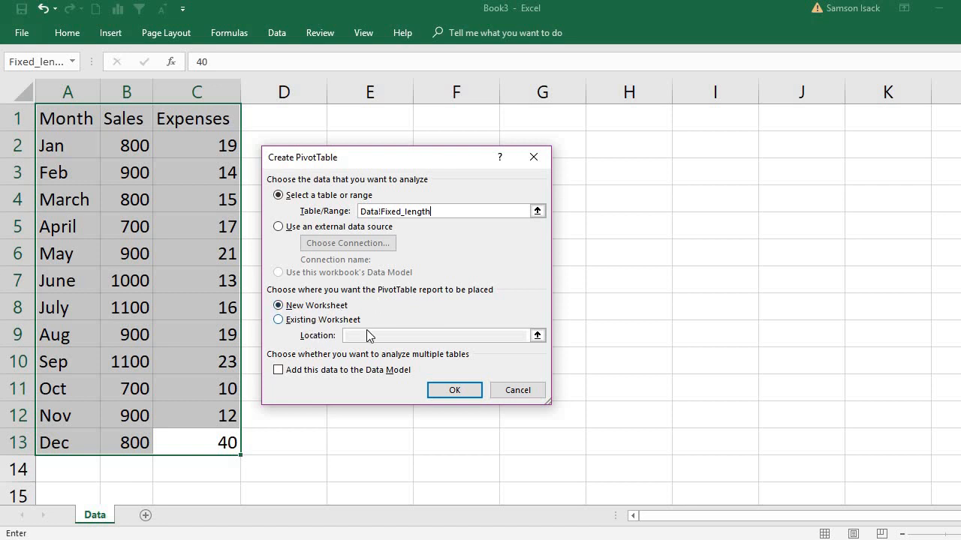
pyautogui.click(455, 391)
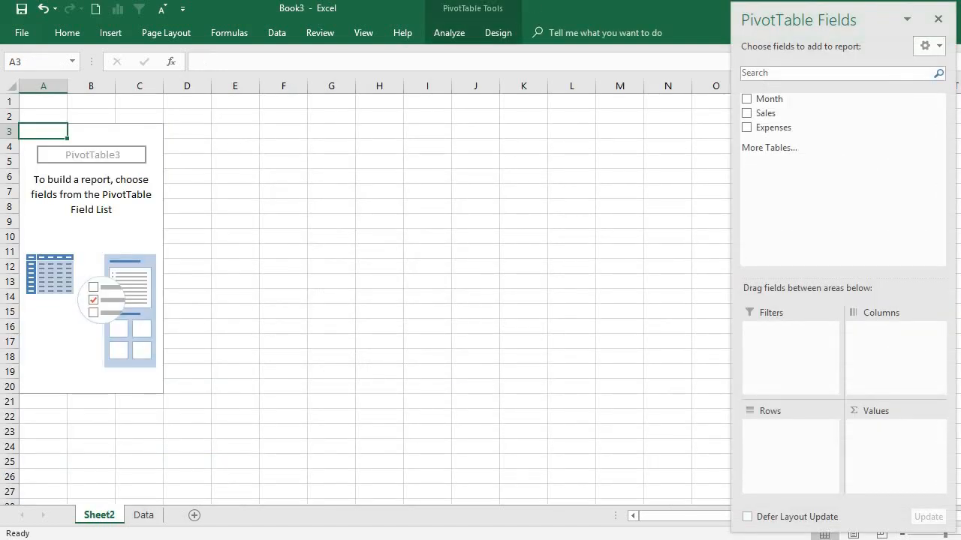
pyautogui.click(960, 535)
pyautogui.click(960, 534)
pyautogui.click(960, 535)
pyautogui.click(960, 534)
pyautogui.click(960, 535)
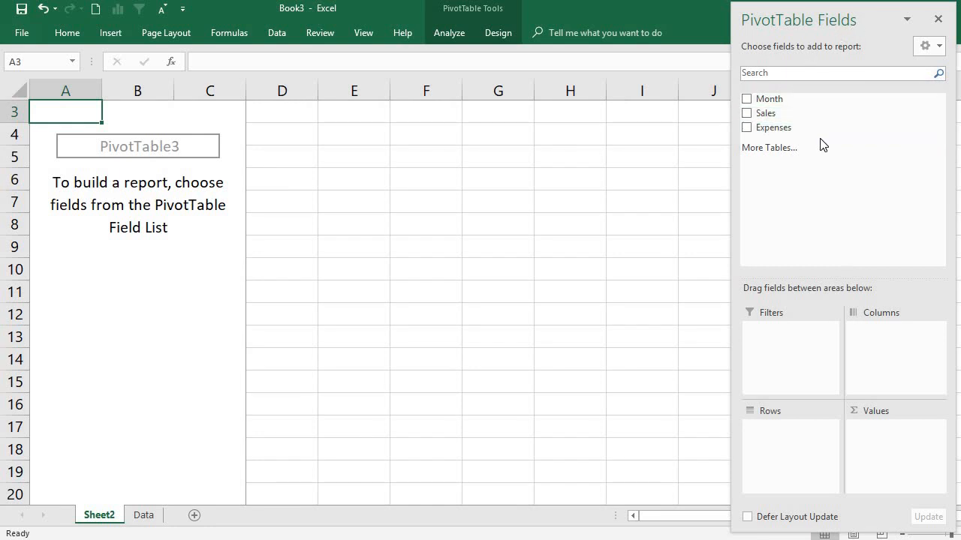
# Build the PivotTable on Sheet2 with Month in the Rows area and Sales summed in the Values area
pyautogui.click(133, 518)
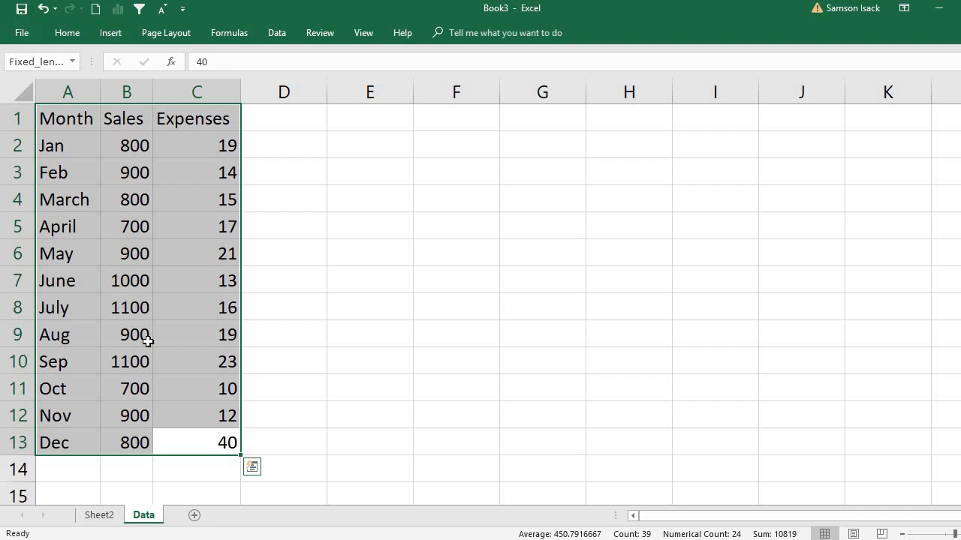
pyautogui.click(92, 519)
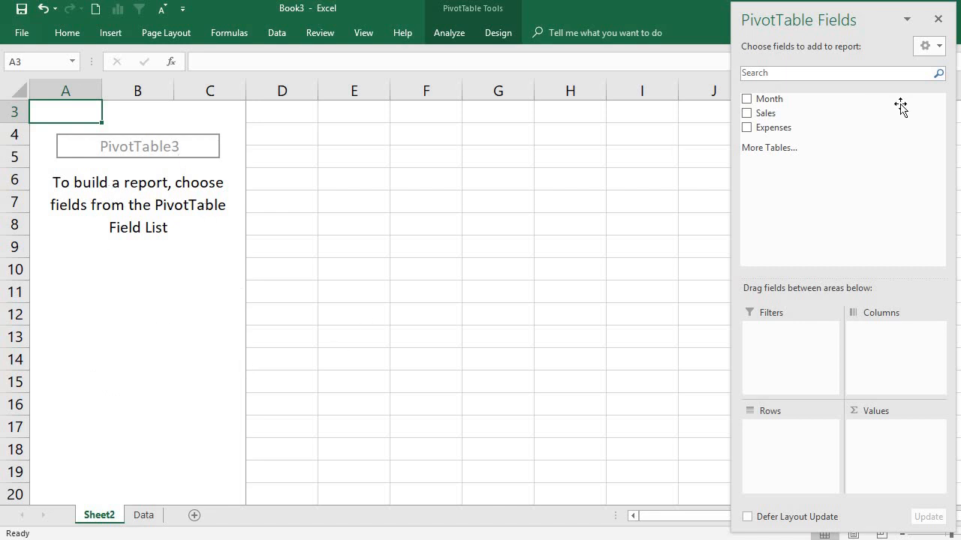
pyautogui.moveTo(761, 100); pyautogui.dragTo(783, 434)
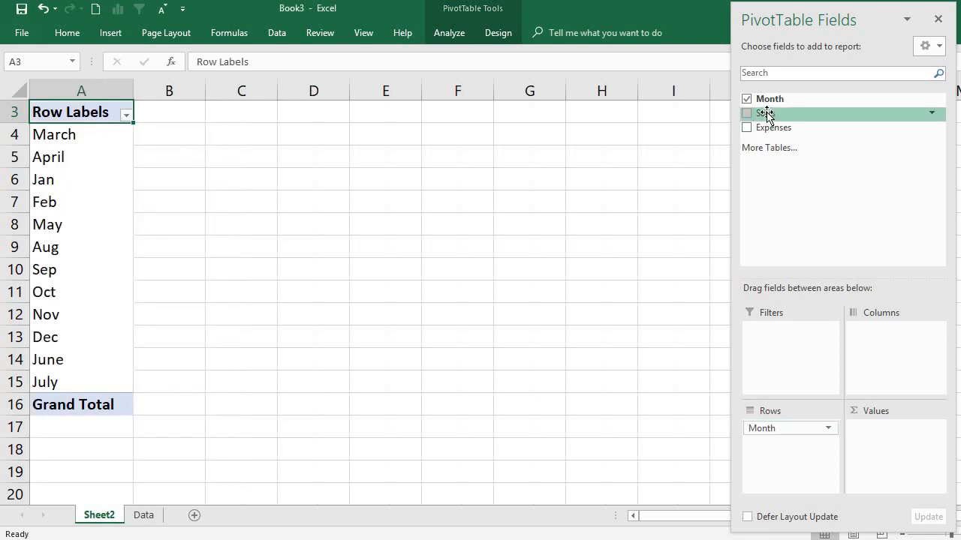
pyautogui.moveTo(766, 114); pyautogui.dragTo(926, 455)
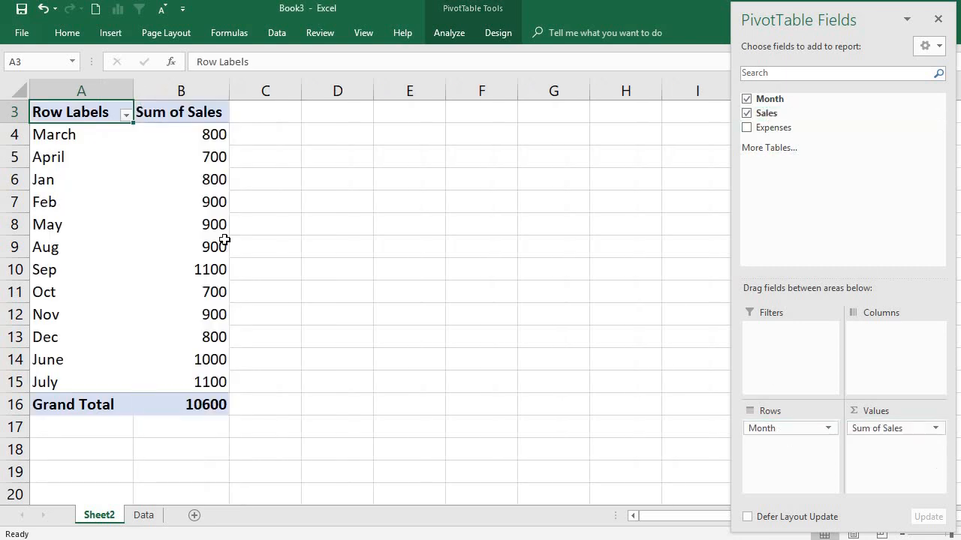
# Rename the PivotTable's Row Labels header in cell A3 as Month
pyautogui.doubleClick(102, 112)
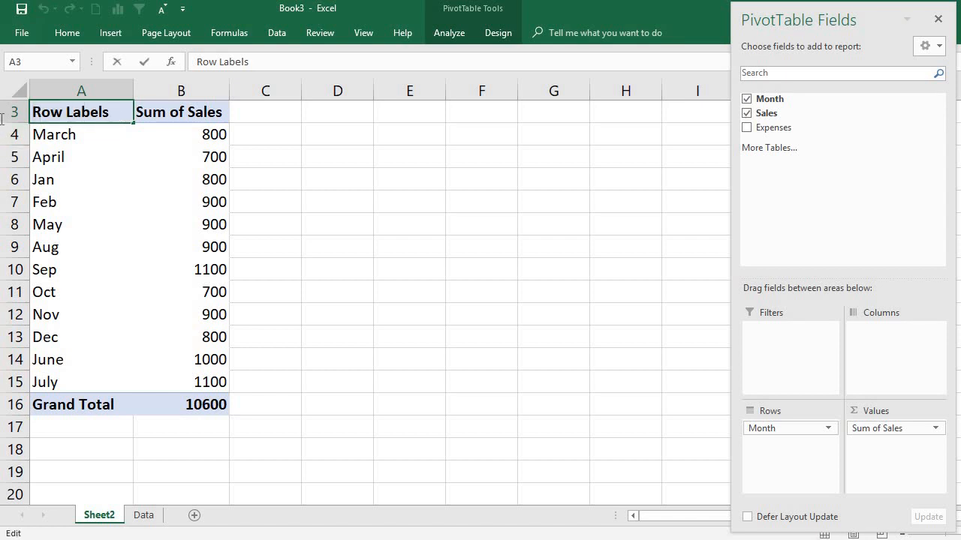
pyautogui.moveTo(109, 113); pyautogui.dragTo(2, 120)
pyautogui.write('M')
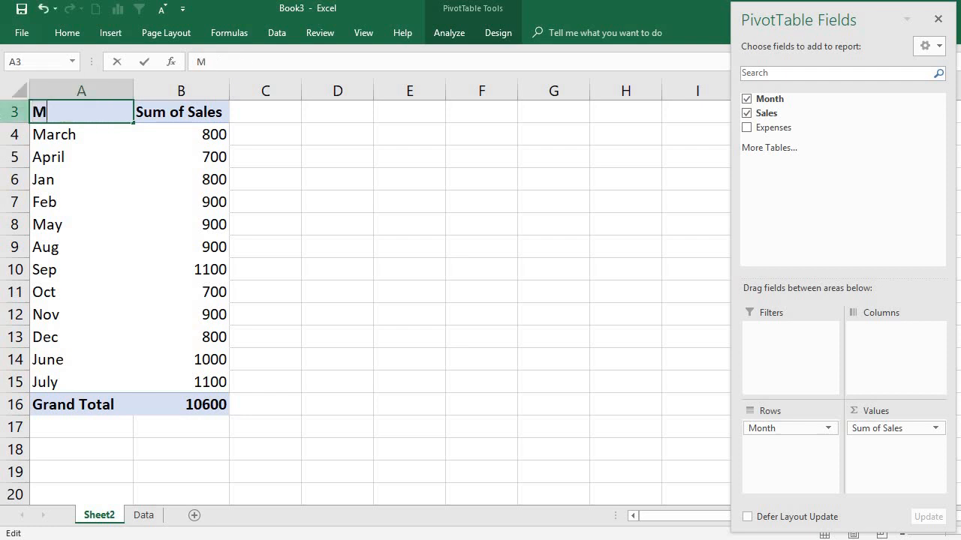
pyautogui.write('onth')
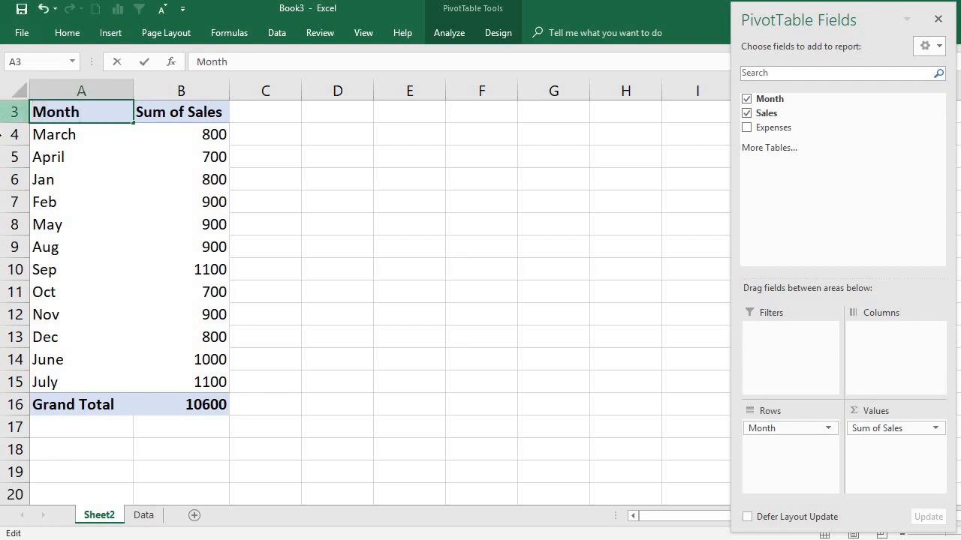
pyautogui.click(93, 156)
pyautogui.click(87, 137)
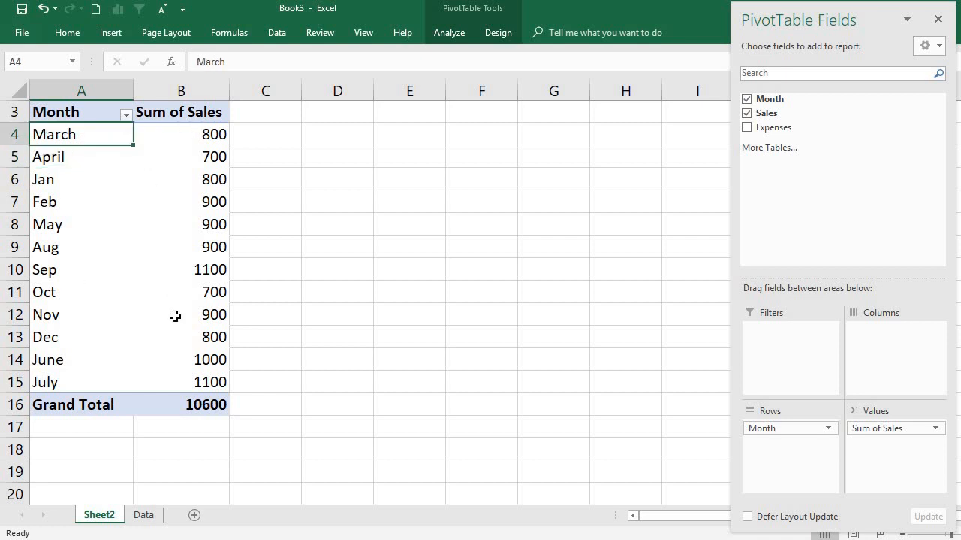
pyautogui.click(92, 208)
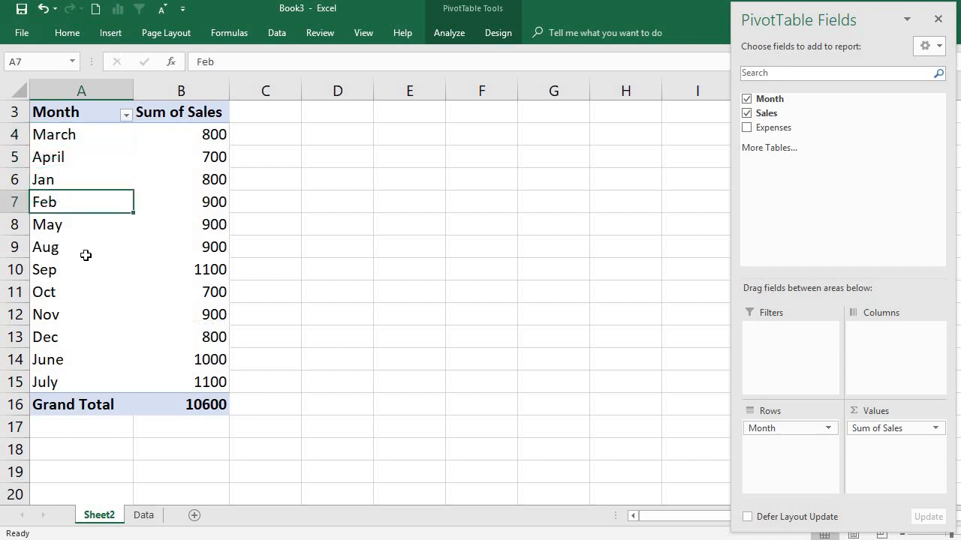
# Rename the PivotTable worksheet Sheet2 as PT
pyautogui.doubleClick(100, 514)
pyautogui.write('P')
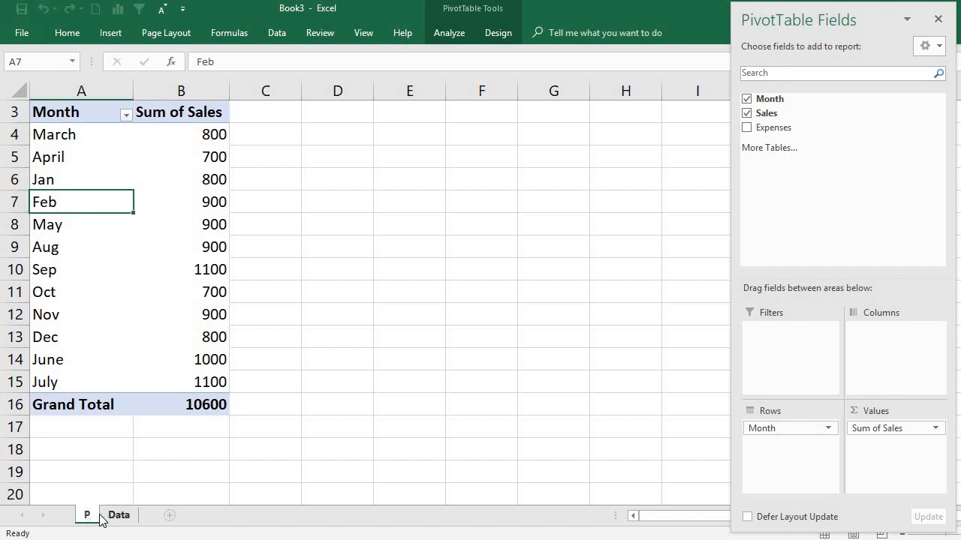
pyautogui.write('T')
pyautogui.press('Return')
pyautogui.doubleClick(75, 143)
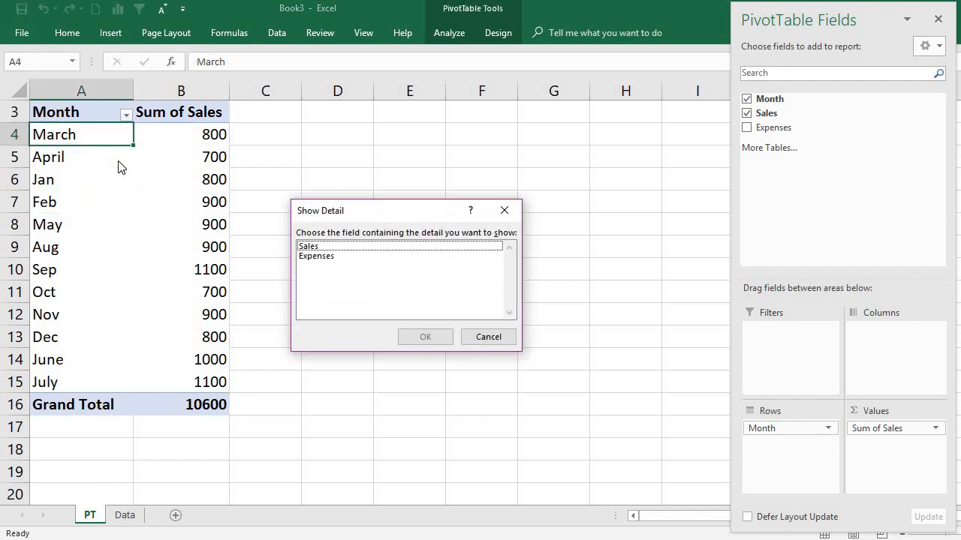
pyautogui.click(503, 209)
pyautogui.click(77, 202)
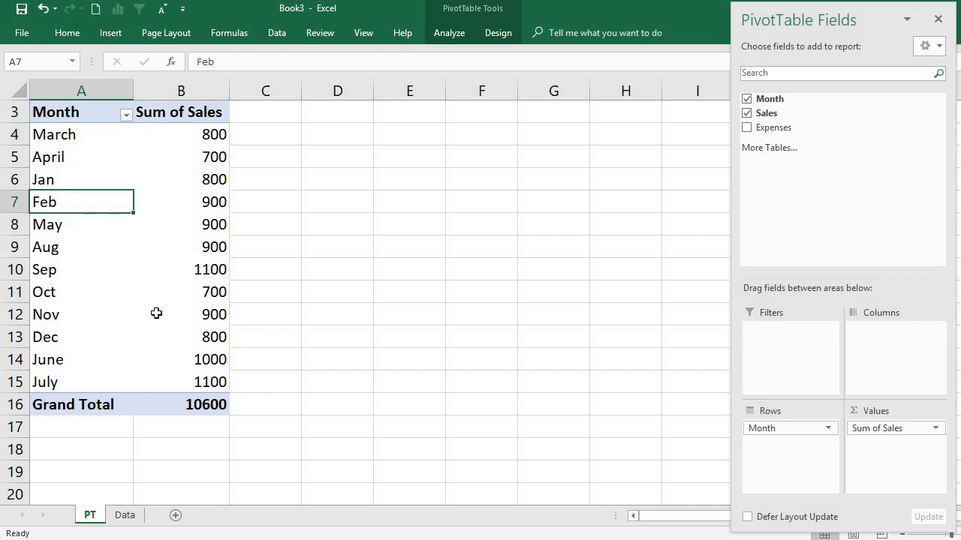
# Compare the imported table on the Data sheet with the Fixed_length.txt source file and the PivotTable on the PT sheet
pyautogui.click(126, 516)
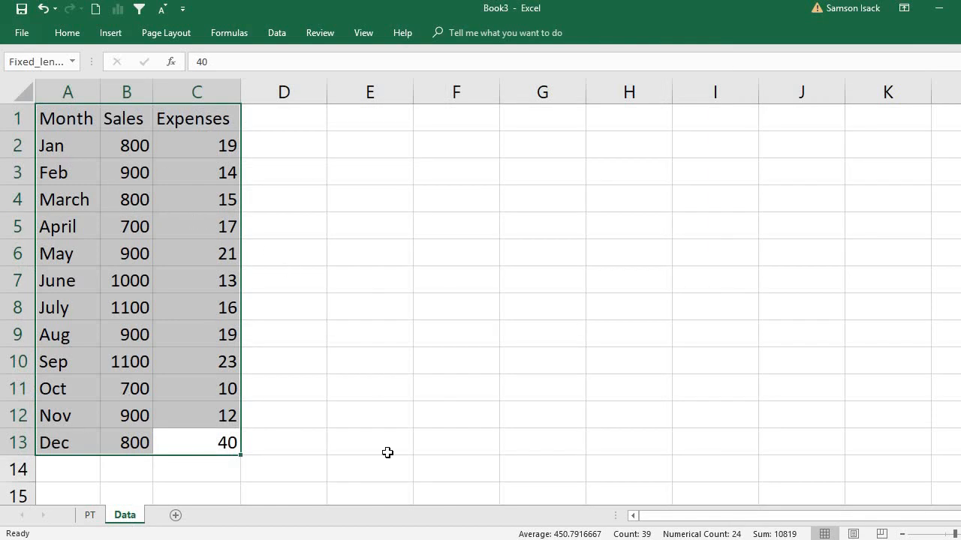
pyautogui.click(444, 539)
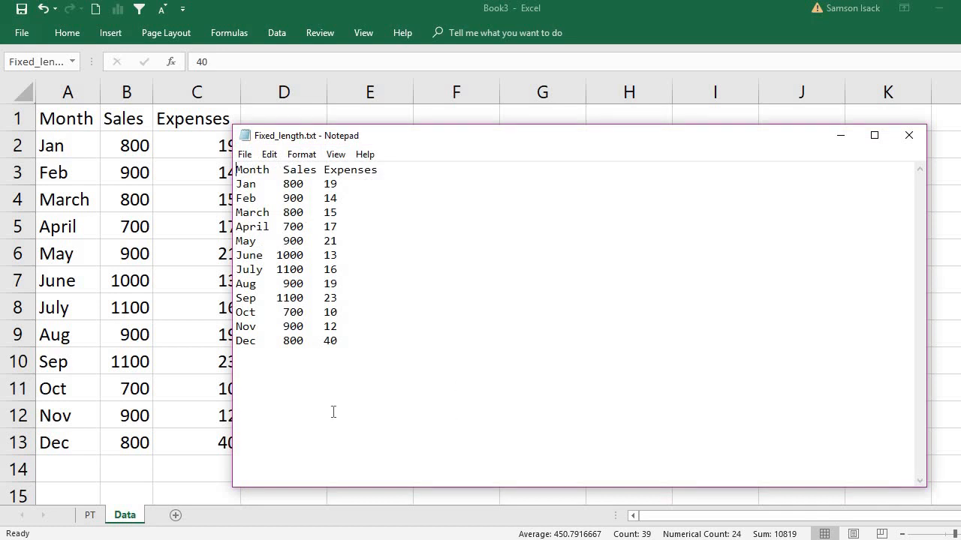
pyautogui.click(92, 521)
pyautogui.click(91, 520)
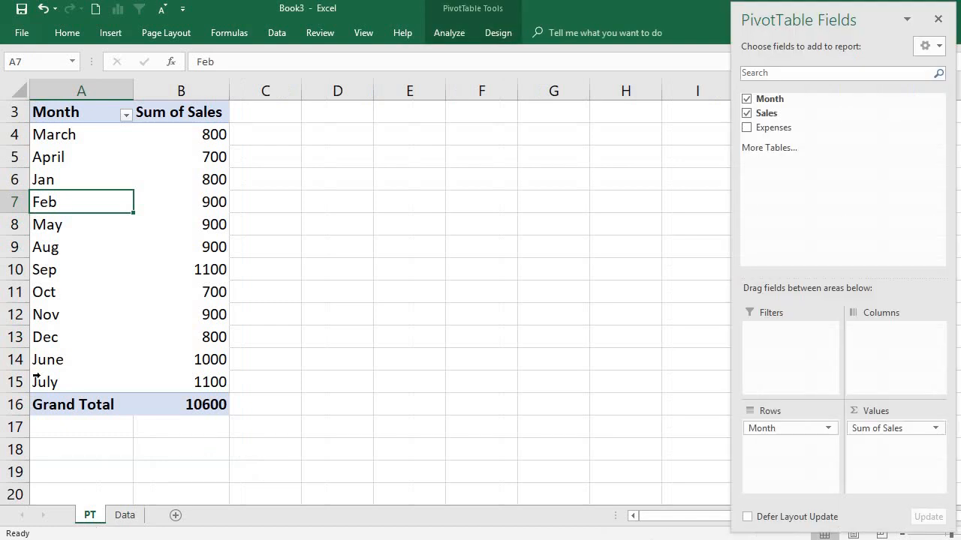
pyautogui.click(125, 517)
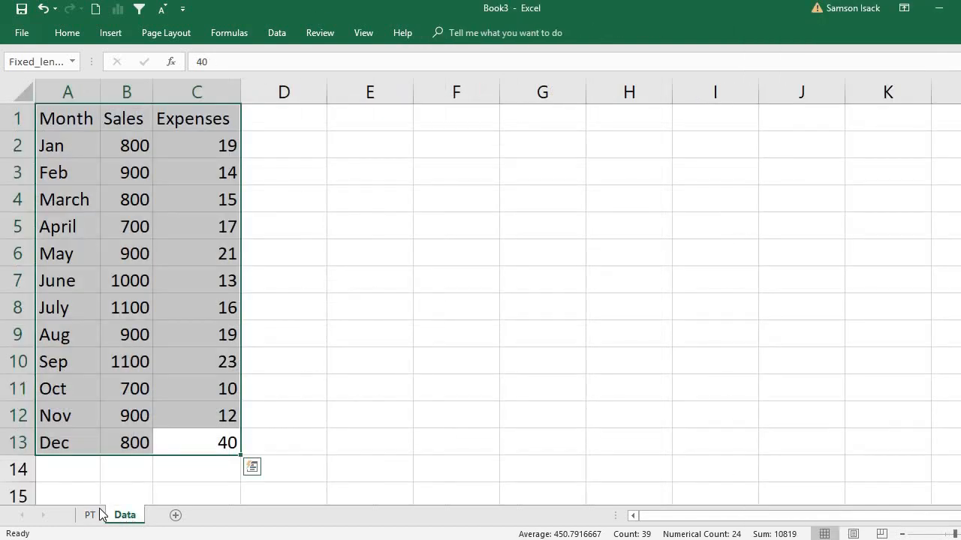
pyautogui.click(90, 517)
# Switch to Fixed_length.txt in Notepad, set the Jan sales value to 4800 and save the file
pyautogui.hotkey('alt', 'Tab')
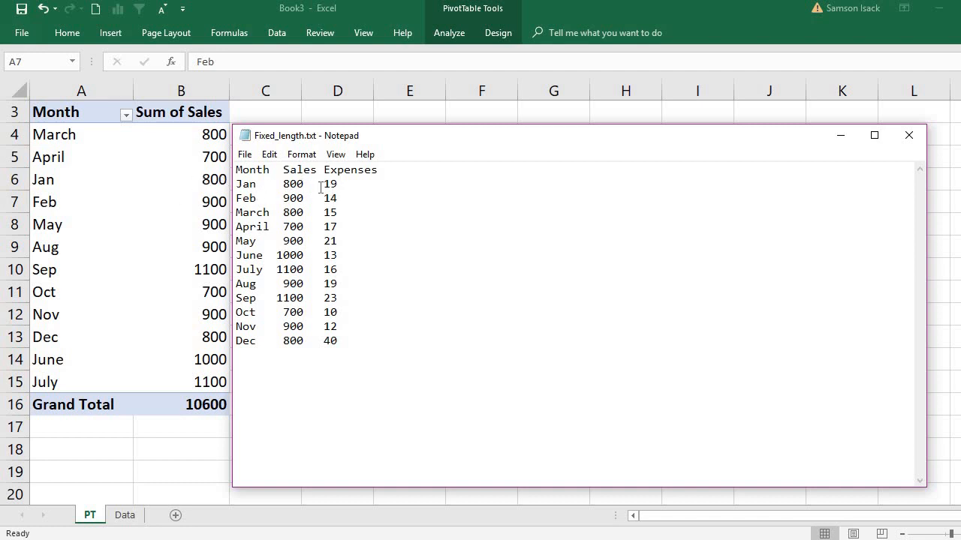
pyautogui.write('0')
pyautogui.press('BackSpace')
pyautogui.moveTo(283, 183); pyautogui.dragTo(277, 183)
pyautogui.click(286, 188)
pyautogui.press('BackSpace')
pyautogui.write('4')
pyautogui.click(245, 155)
pyautogui.click(261, 206)
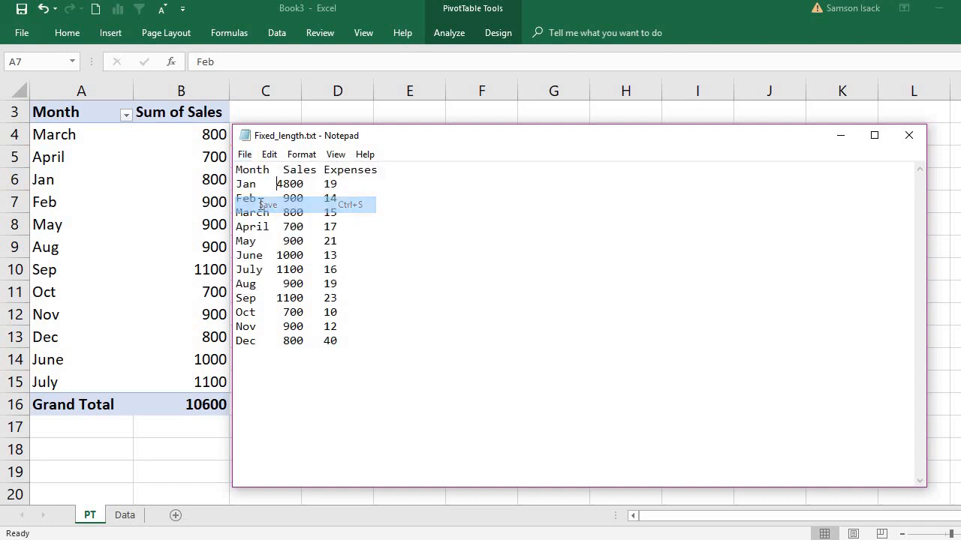
# Return to Excel, refresh the PivotTable on the PT sheet and check its Jan sales value
pyautogui.click(89, 254)
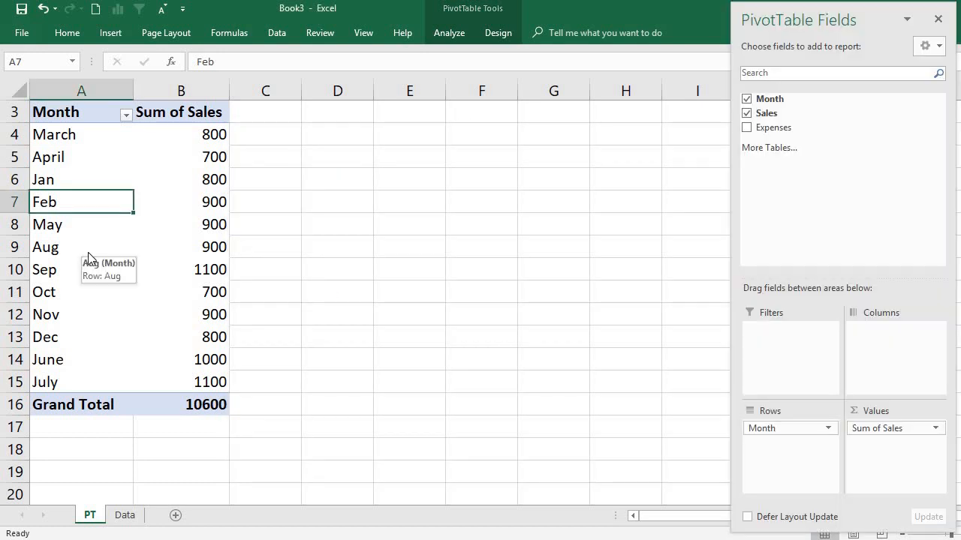
pyautogui.rightClick(88, 252)
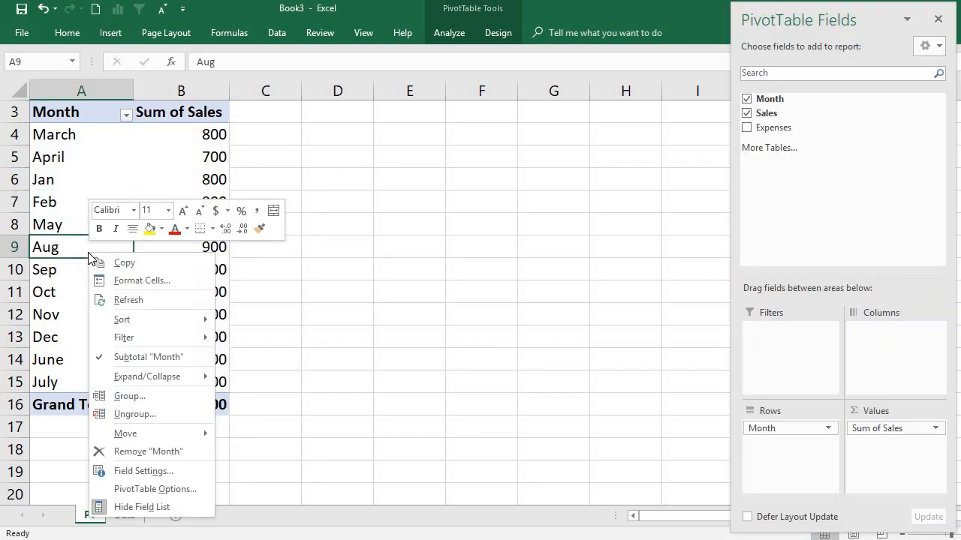
pyautogui.click(131, 301)
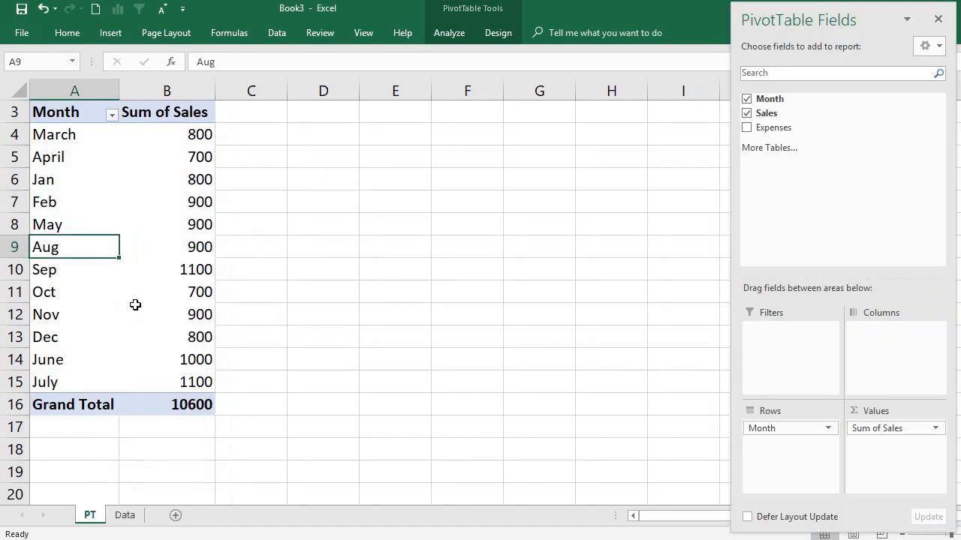
pyautogui.click(190, 174)
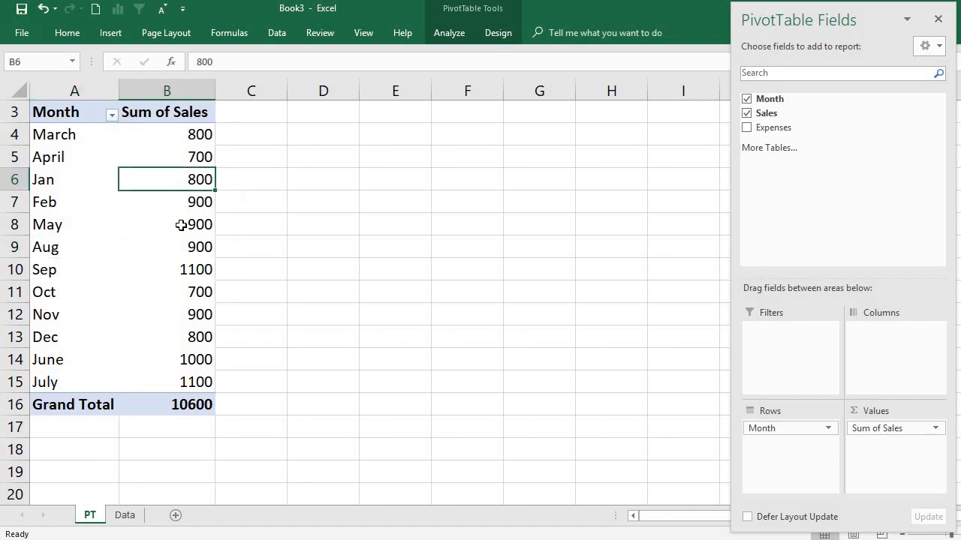
pyautogui.moveTo(181, 225)
# Check the Jan sales value on the Data sheet, in the PivotTable and in Fixed_length.txt
pyautogui.click(125, 516)
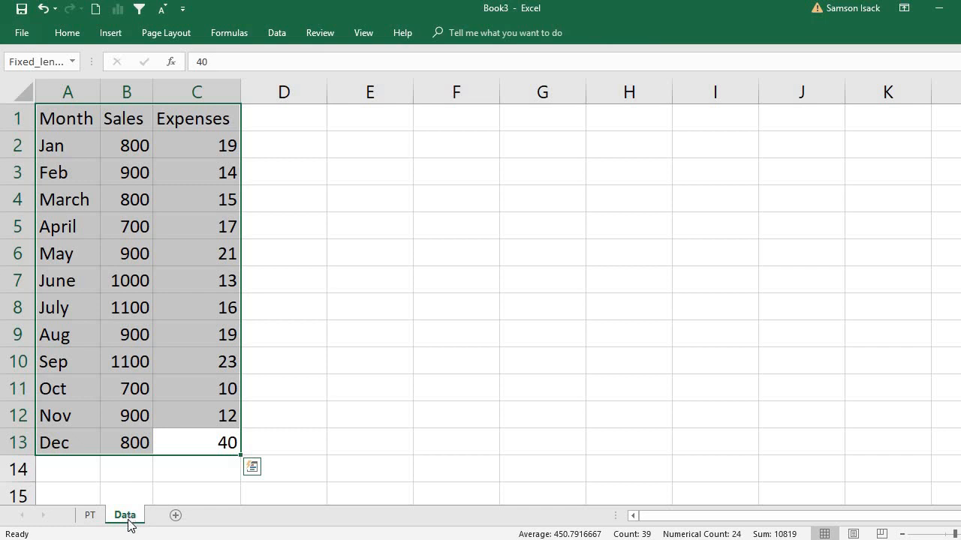
pyautogui.click(103, 378)
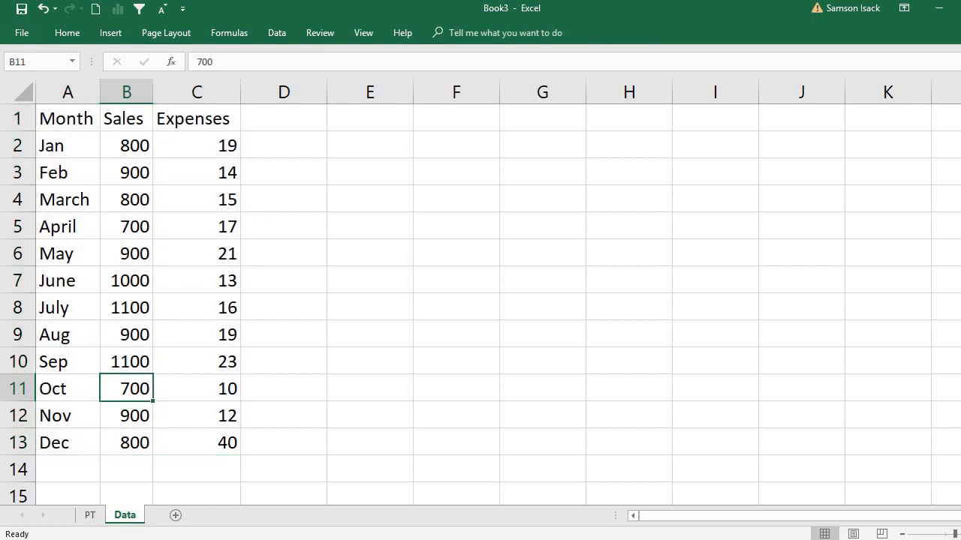
pyautogui.click(88, 516)
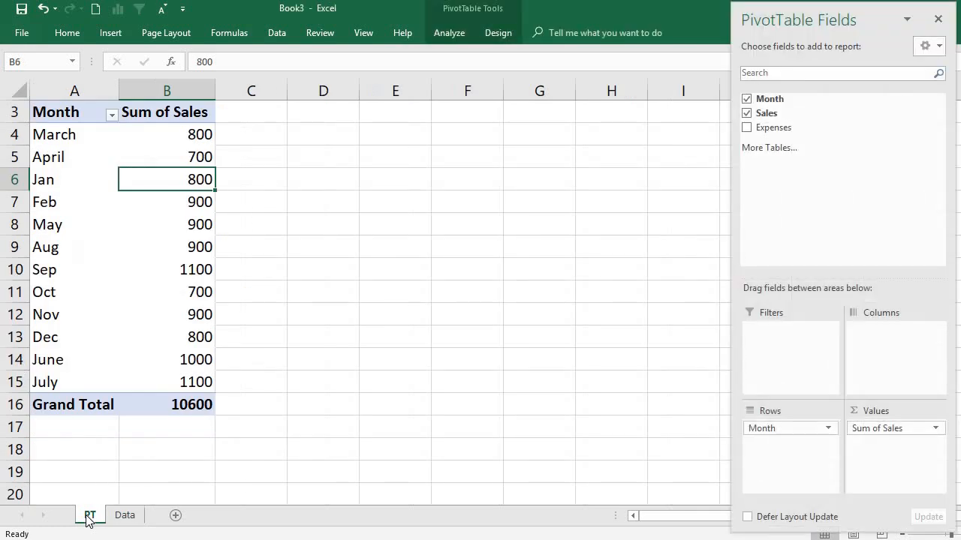
pyautogui.click(95, 183)
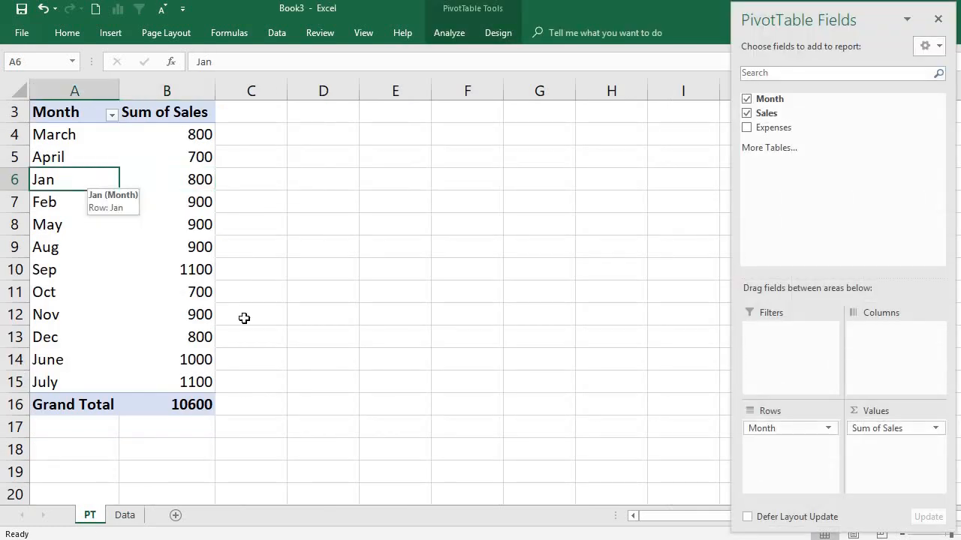
pyautogui.click(463, 539)
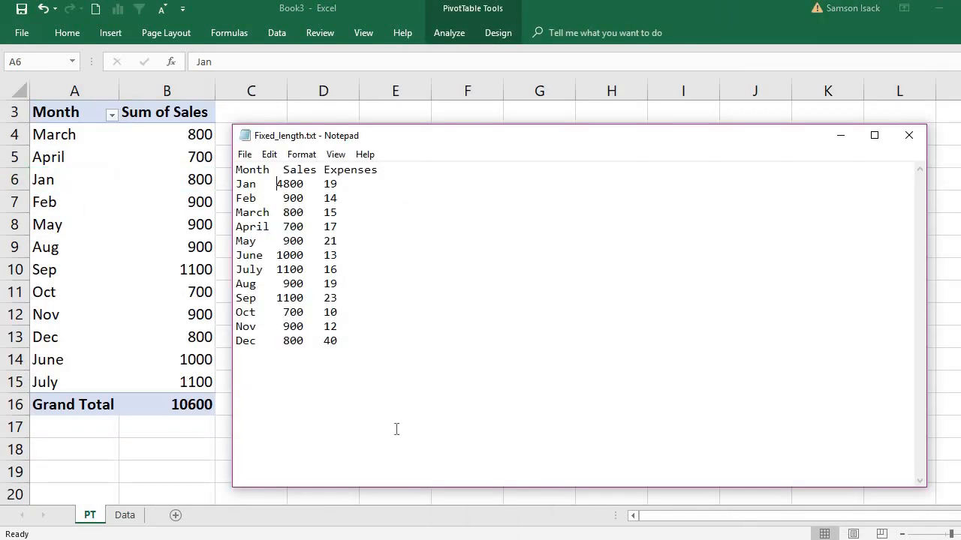
pyautogui.click(64, 235)
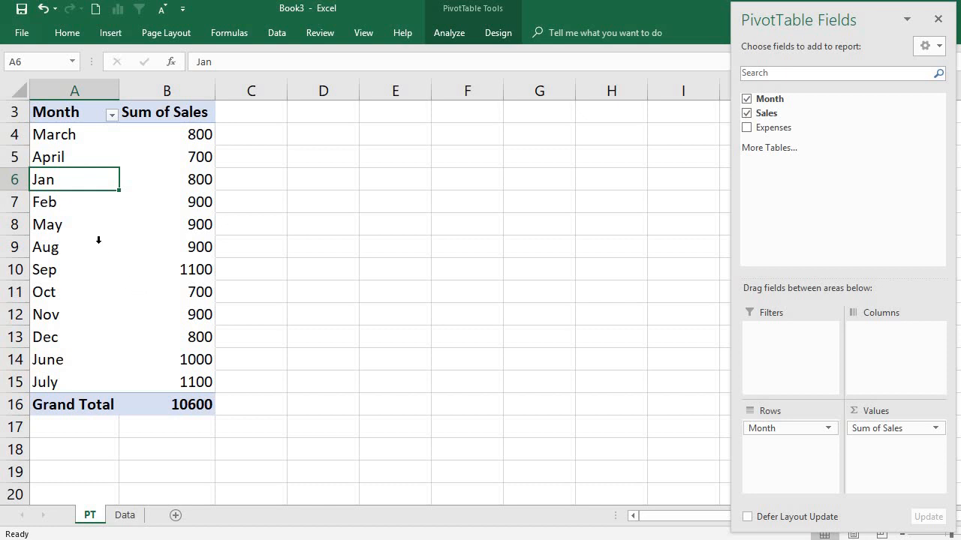
pyautogui.click(76, 215)
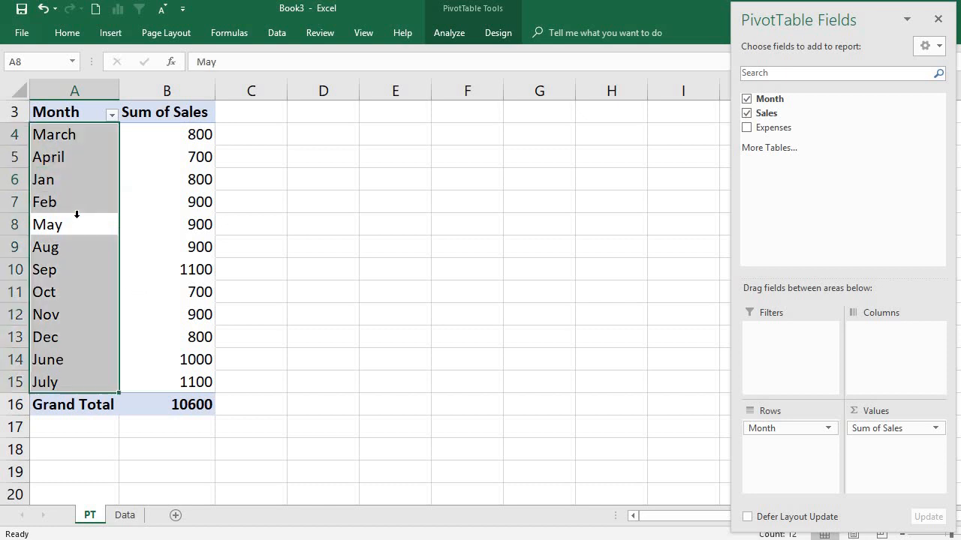
pyautogui.click(78, 203)
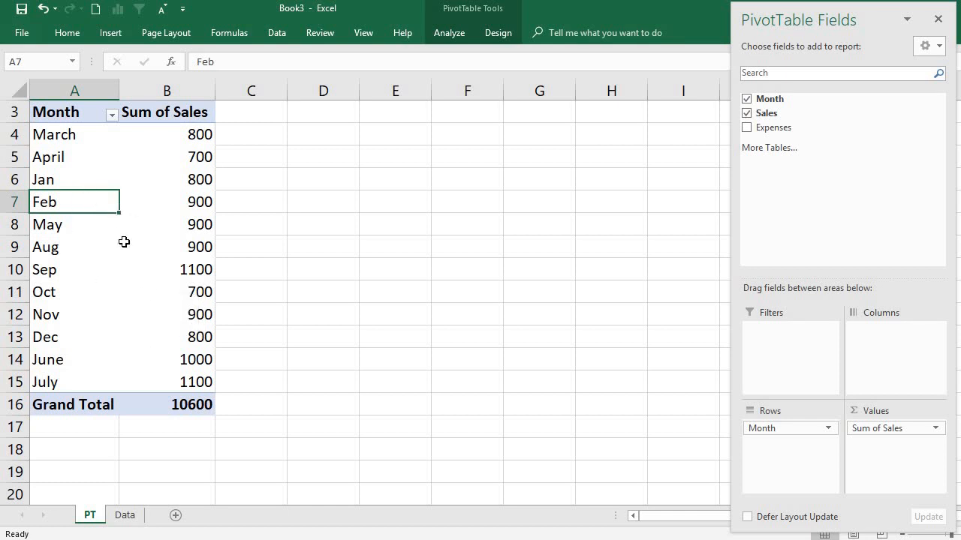
pyautogui.moveTo(124, 241)
pyautogui.click(70, 281)
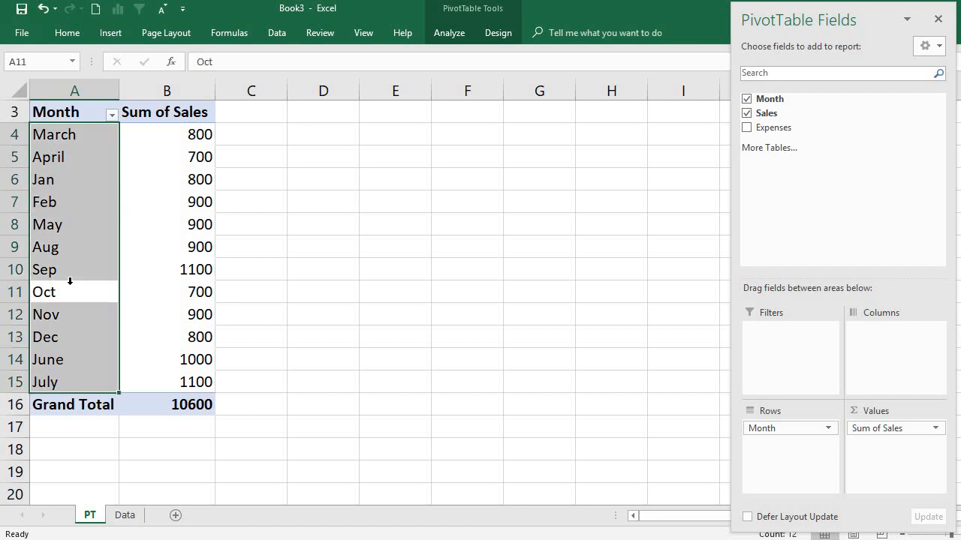
pyautogui.click(70, 272)
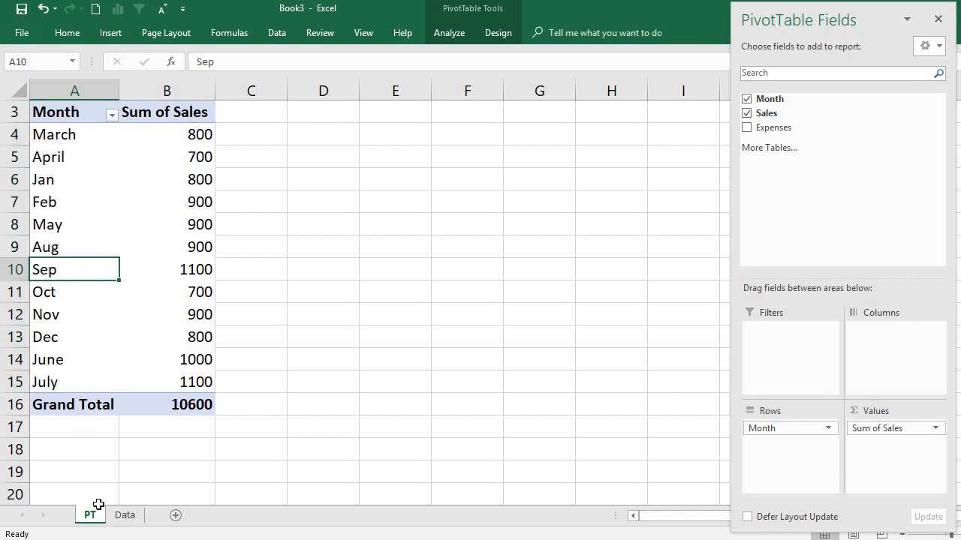
# Compare the PivotTable on the PT sheet with its imported source on the Data sheet, finishing on the Data sheet
pyautogui.click(129, 515)
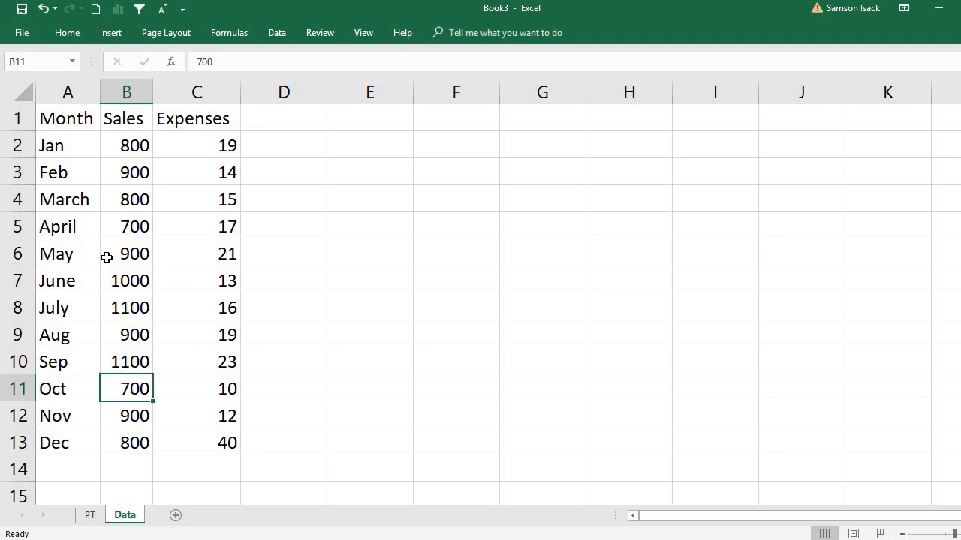
pyautogui.click(90, 515)
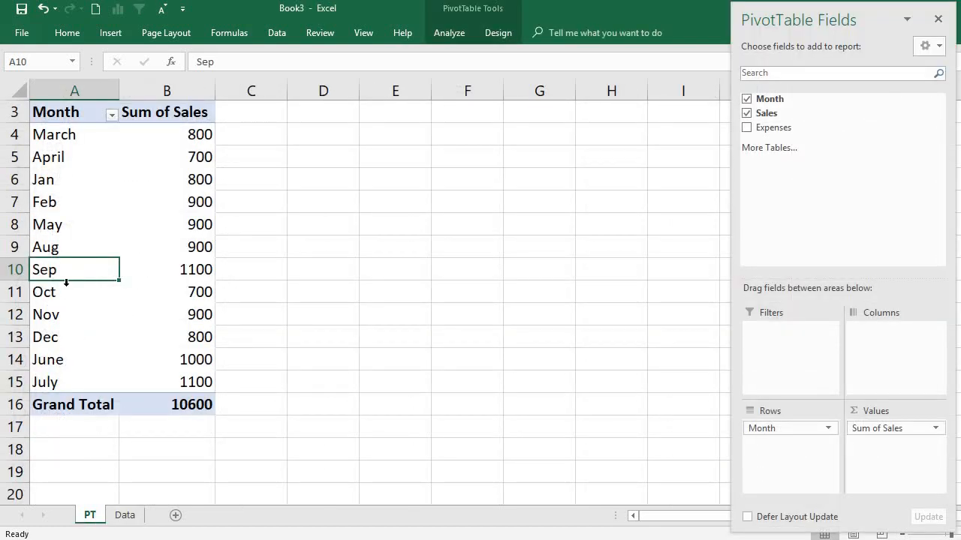
pyautogui.click(124, 517)
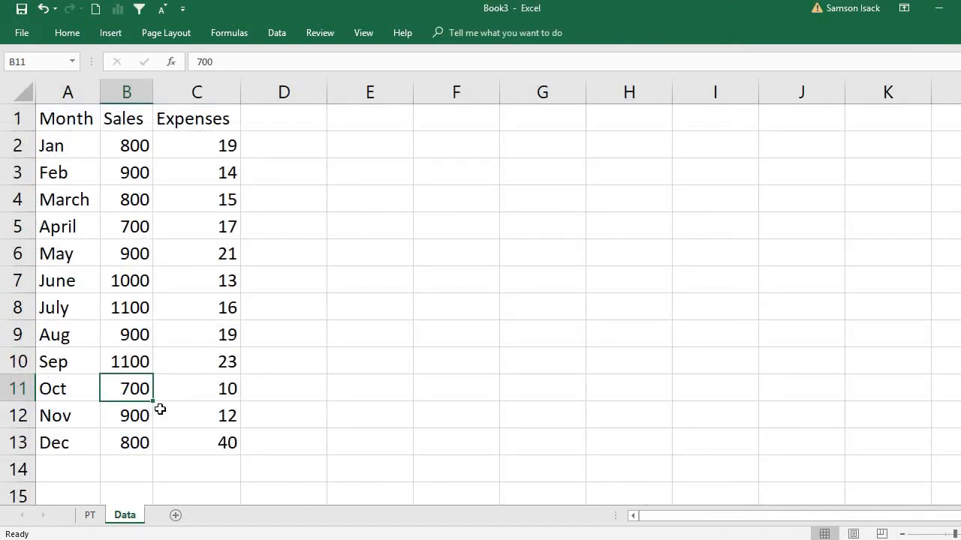
# Refresh the imported table on the Data sheet by re-importing Fixed_length.txt from the DataFiles folder
pyautogui.click(84, 229)
pyautogui.rightClick(88, 230)
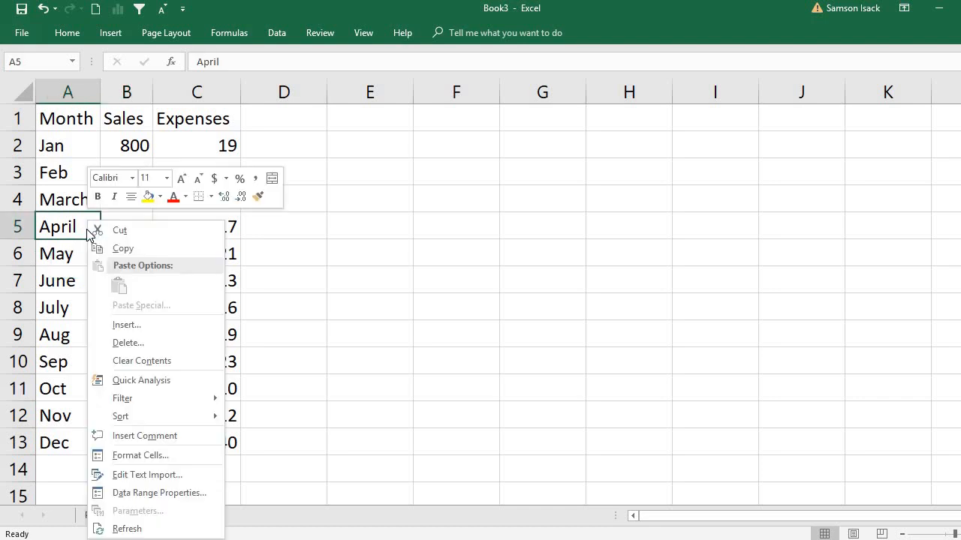
pyautogui.click(141, 530)
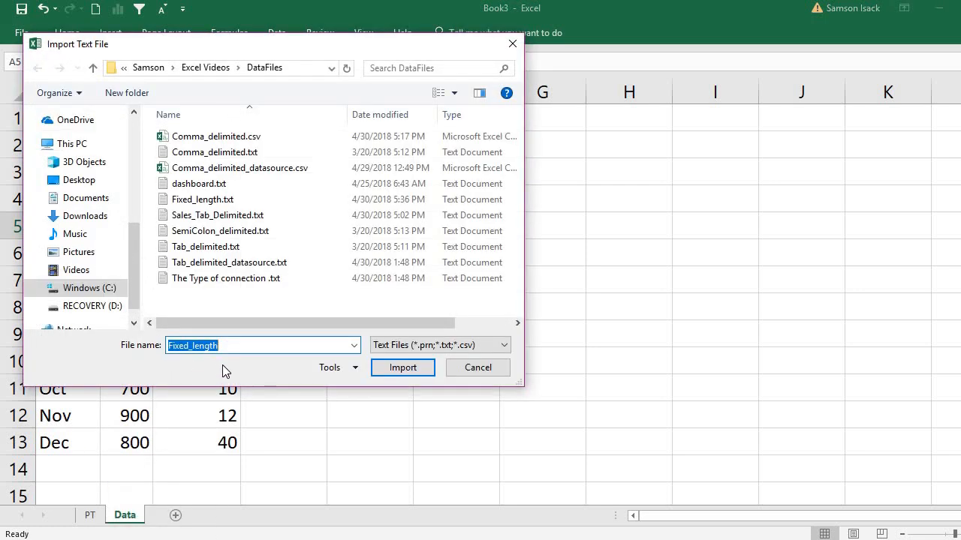
pyautogui.click(232, 346)
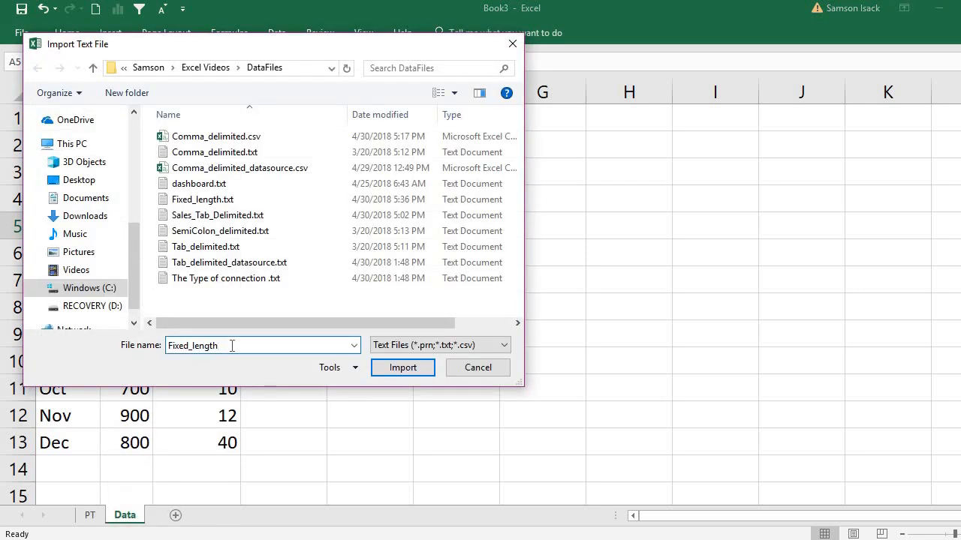
pyautogui.moveTo(232, 346); pyautogui.dragTo(172, 343)
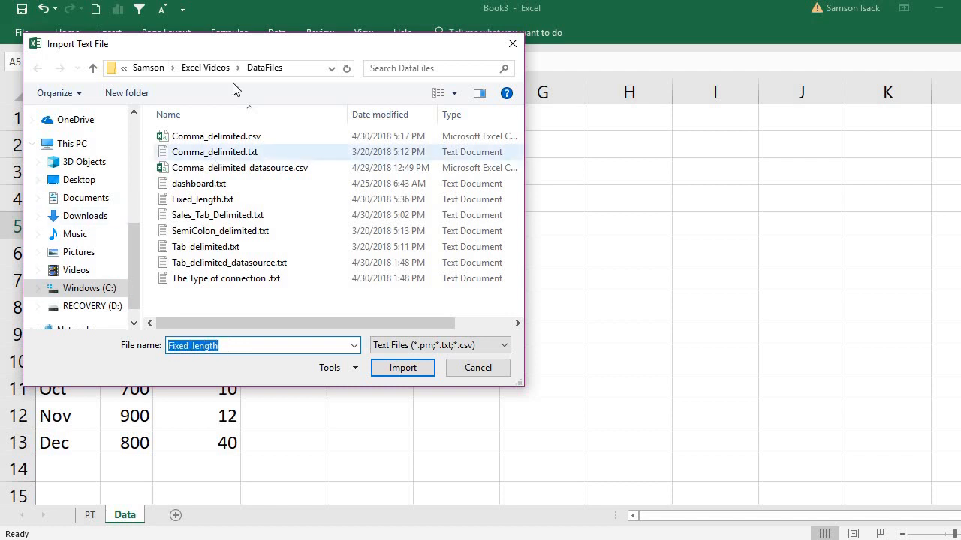
pyautogui.moveTo(244, 50); pyautogui.dragTo(324, 119)
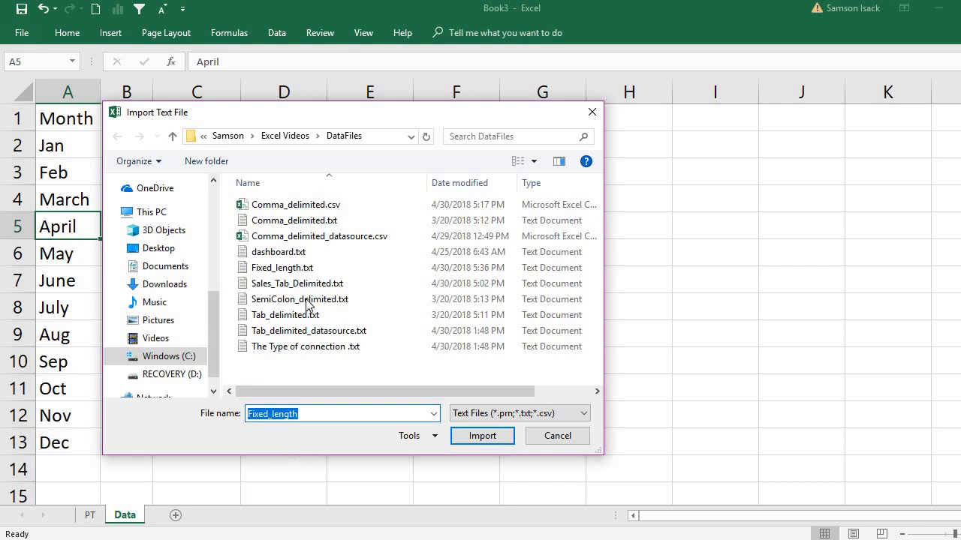
pyautogui.click(490, 435)
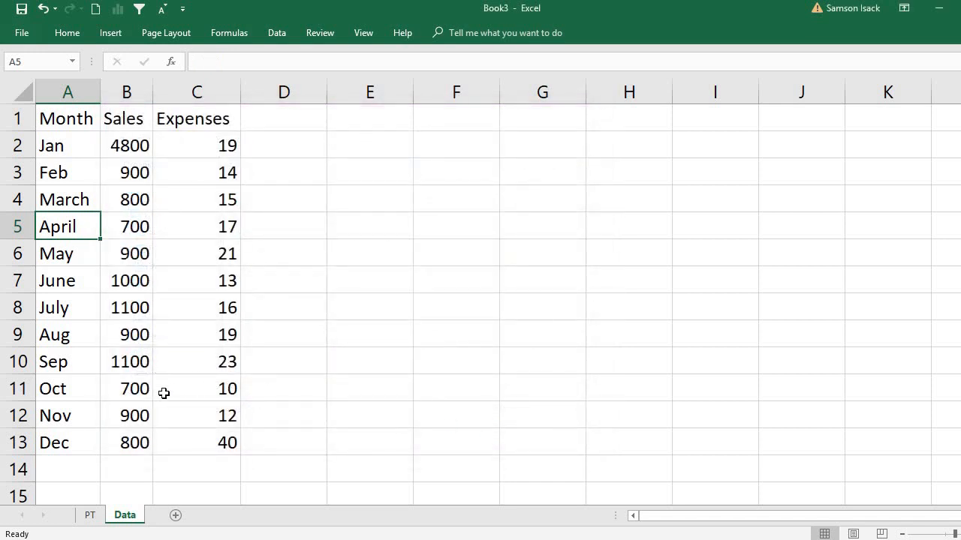
# Refresh the PivotTable on the PT sheet from its Jan Sum of Sales cell
pyautogui.click(90, 517)
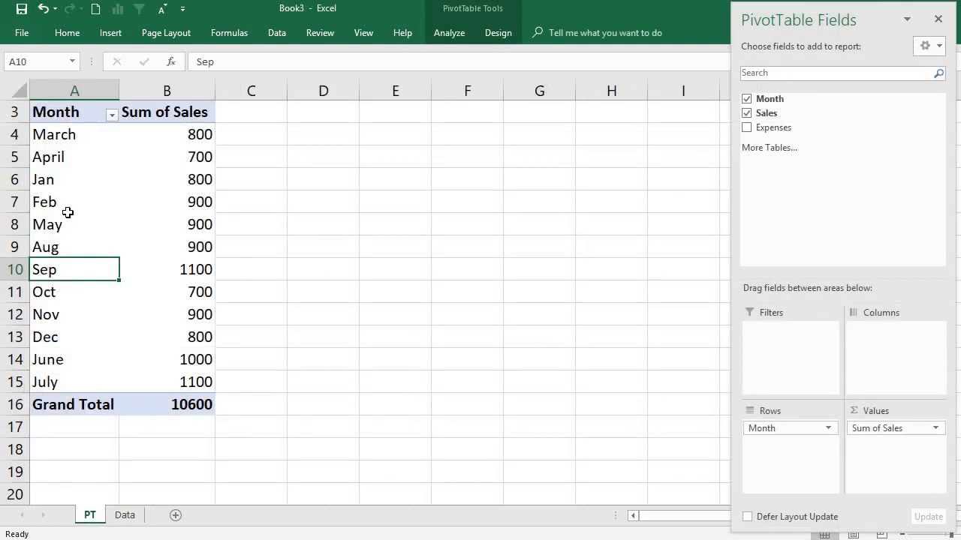
pyautogui.click(68, 213)
pyautogui.click(81, 181)
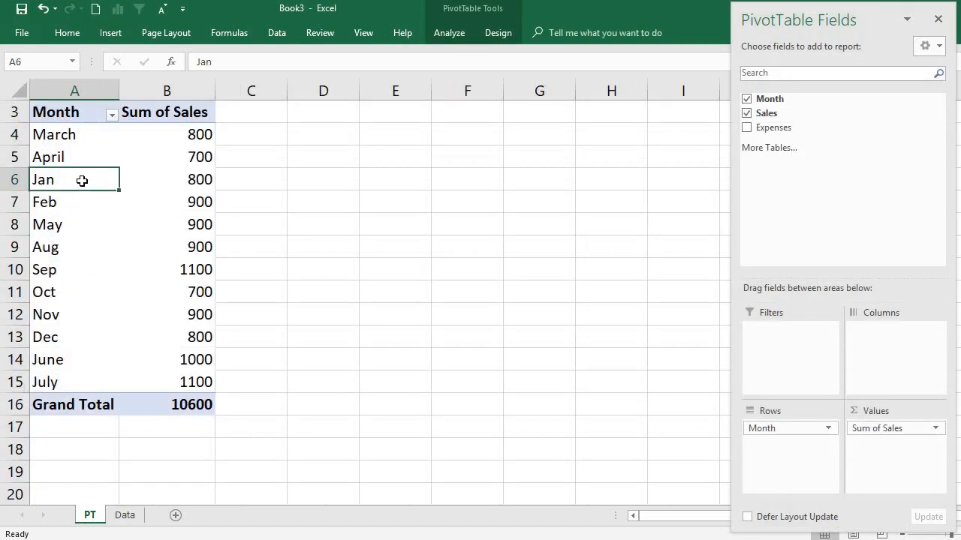
pyautogui.click(196, 181)
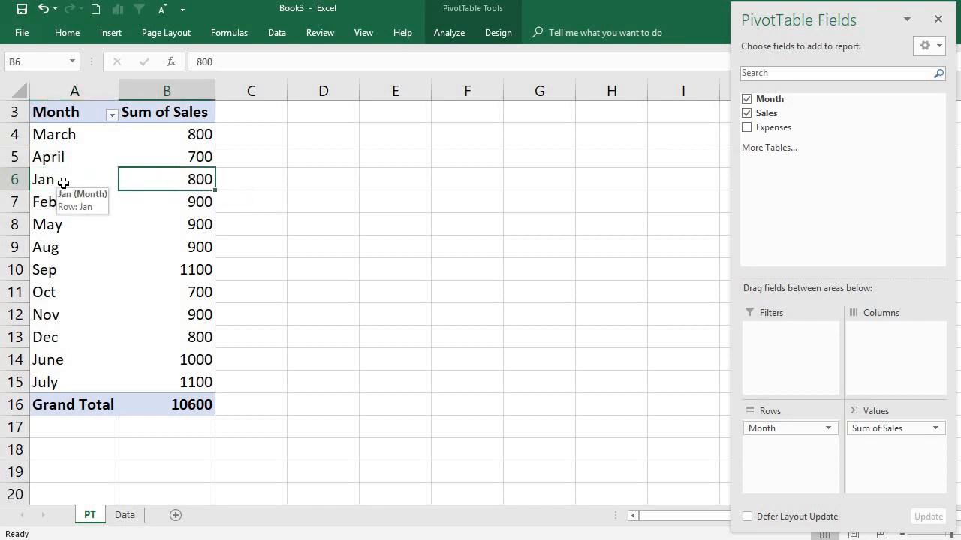
pyautogui.rightClick(154, 177)
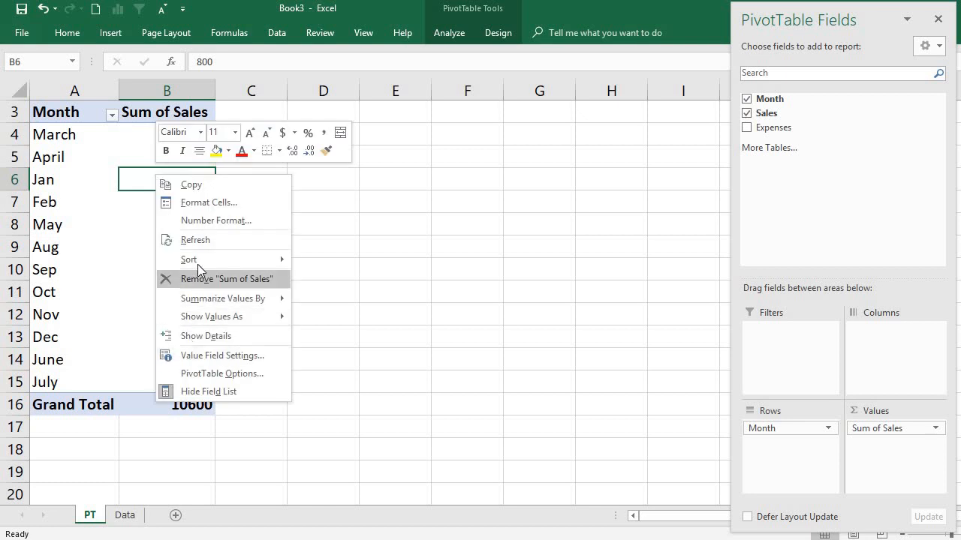
pyautogui.click(197, 239)
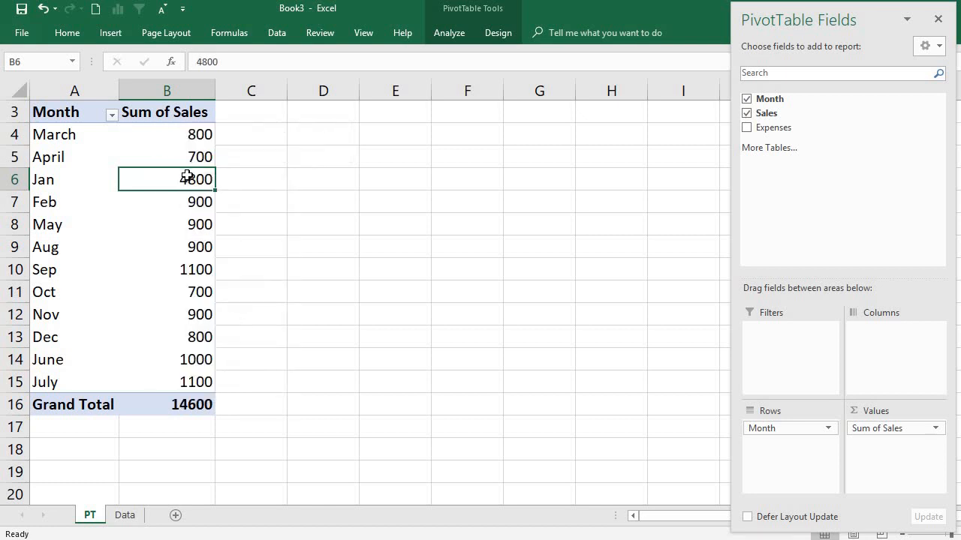
# Check the Jan sales value in the refreshed PivotTable against the Data sheet, finishing on the PT sheet
pyautogui.click(183, 291)
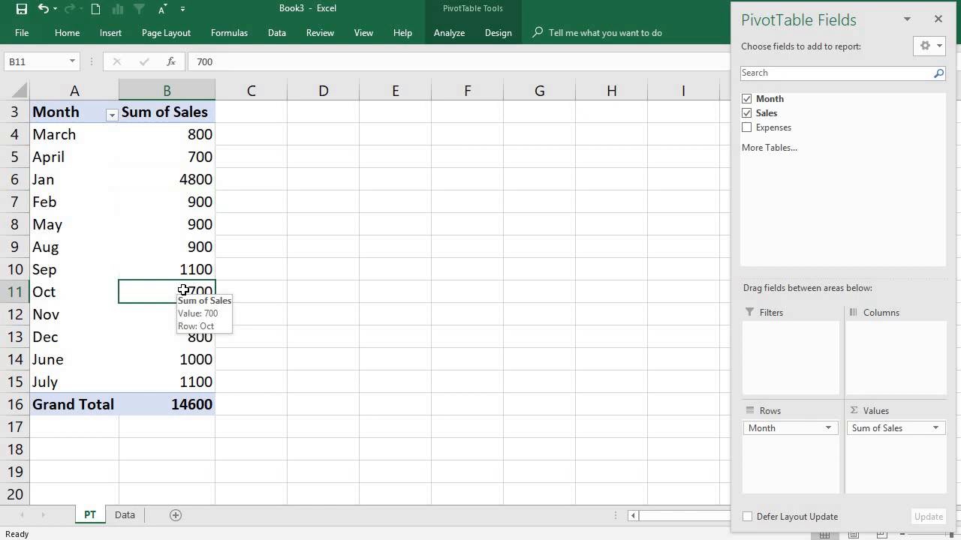
pyautogui.click(186, 180)
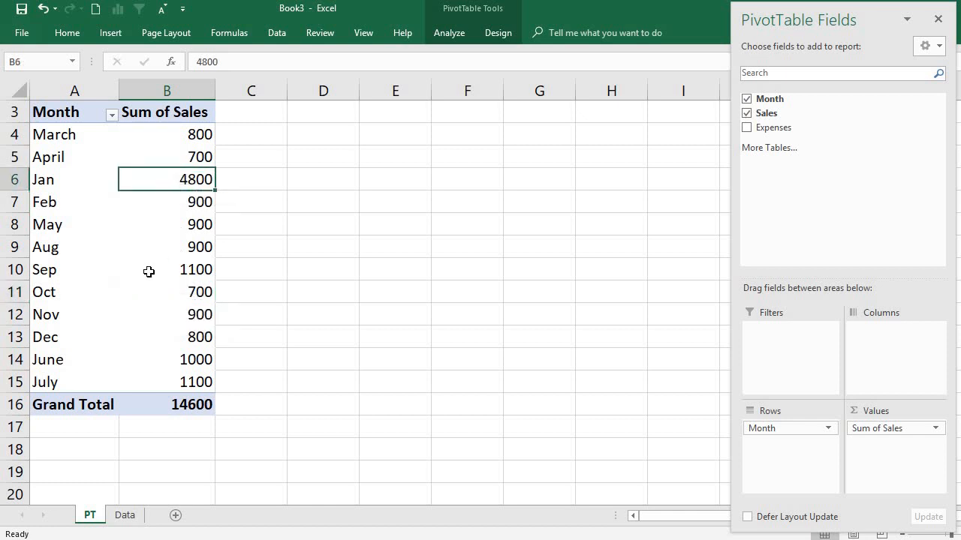
pyautogui.moveTo(149, 272)
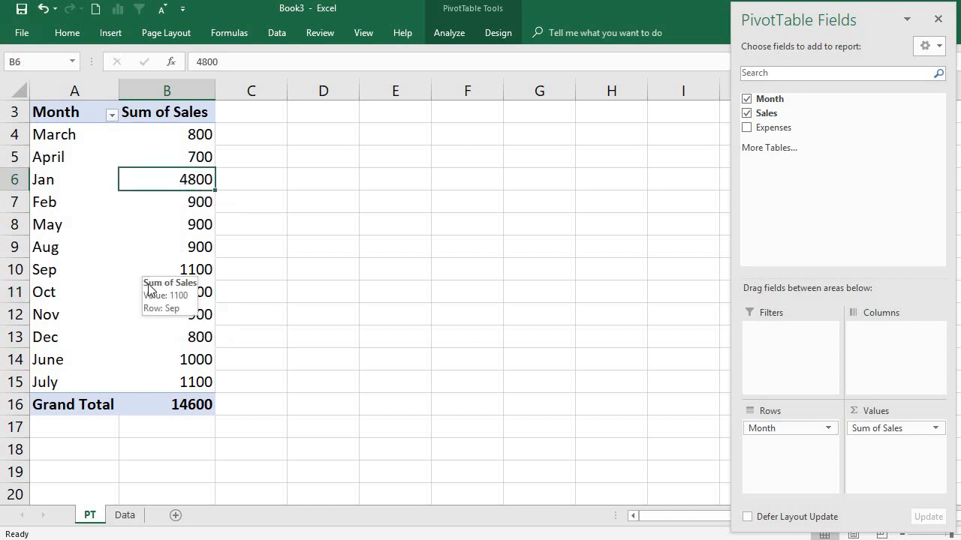
pyautogui.click(131, 520)
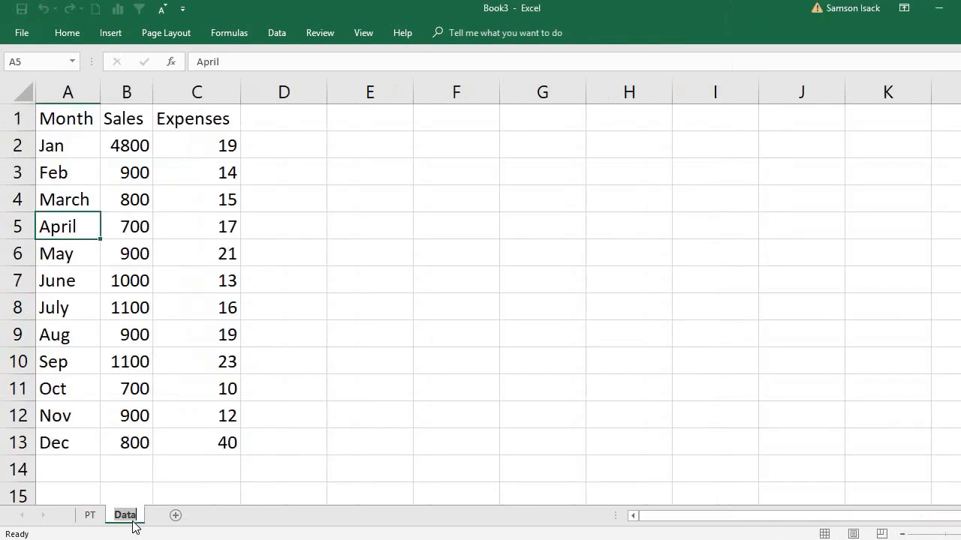
pyautogui.click(88, 514)
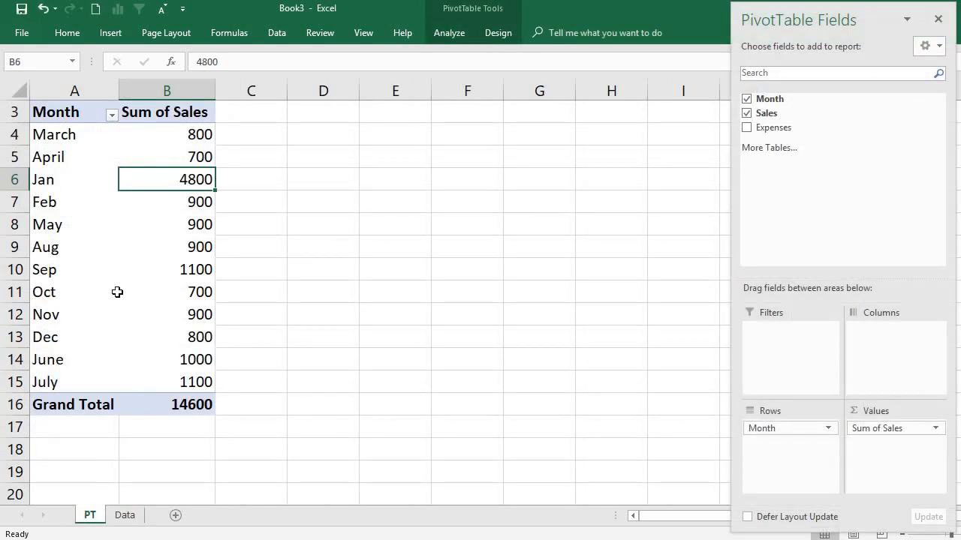
pyautogui.click(92, 259)
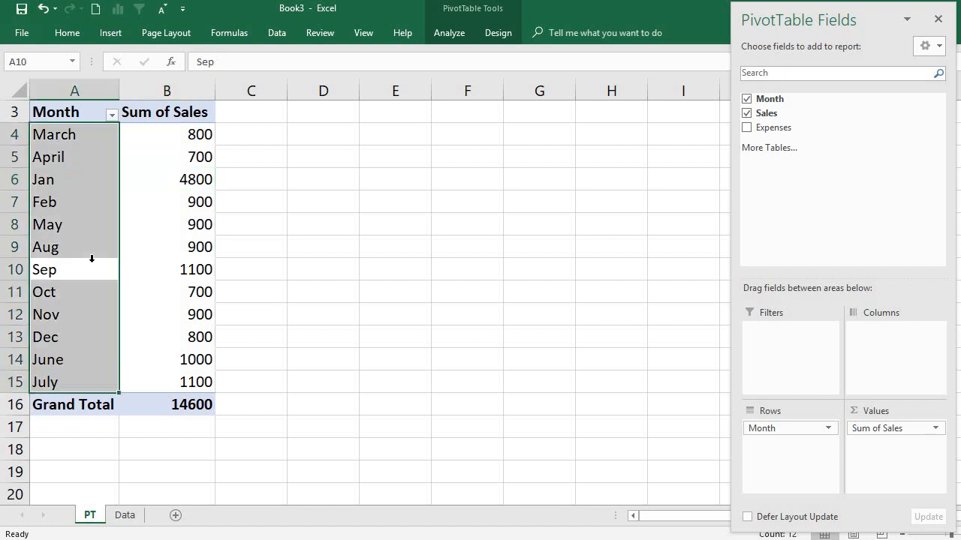
pyautogui.click(74, 225)
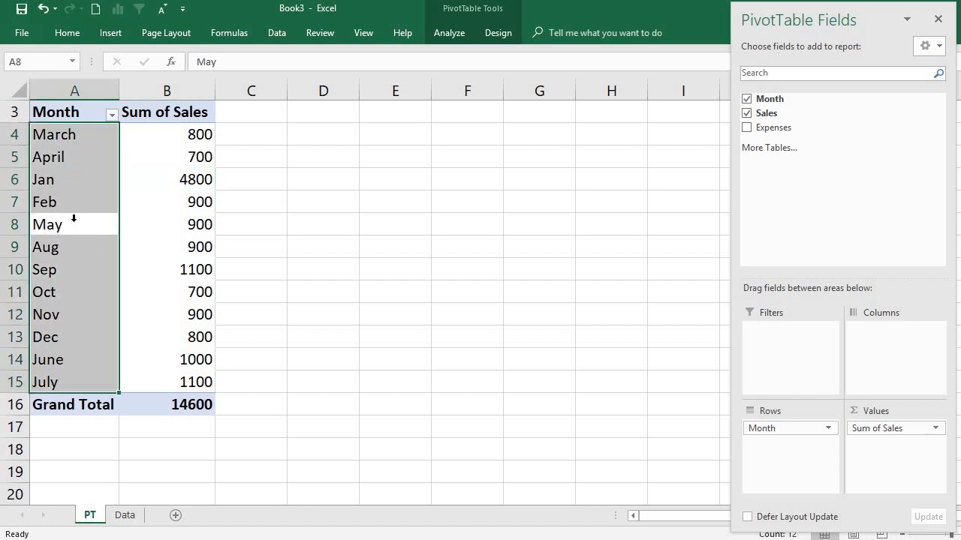
pyautogui.click(102, 254)
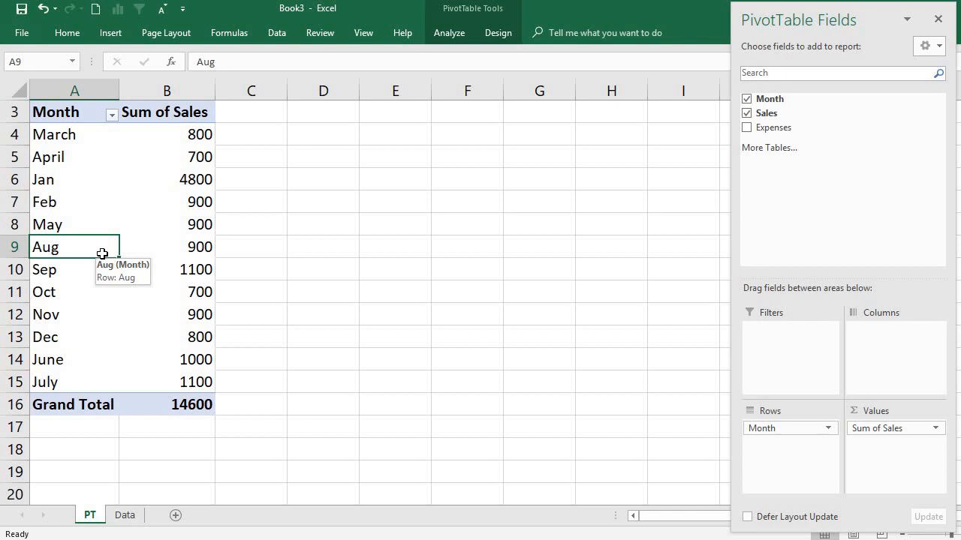
pyautogui.click(90, 300)
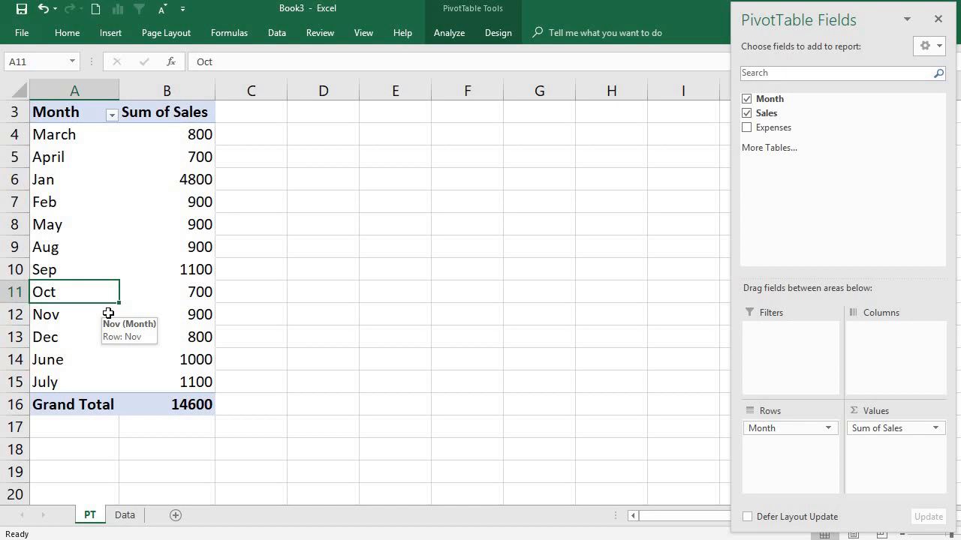
pyautogui.click(78, 345)
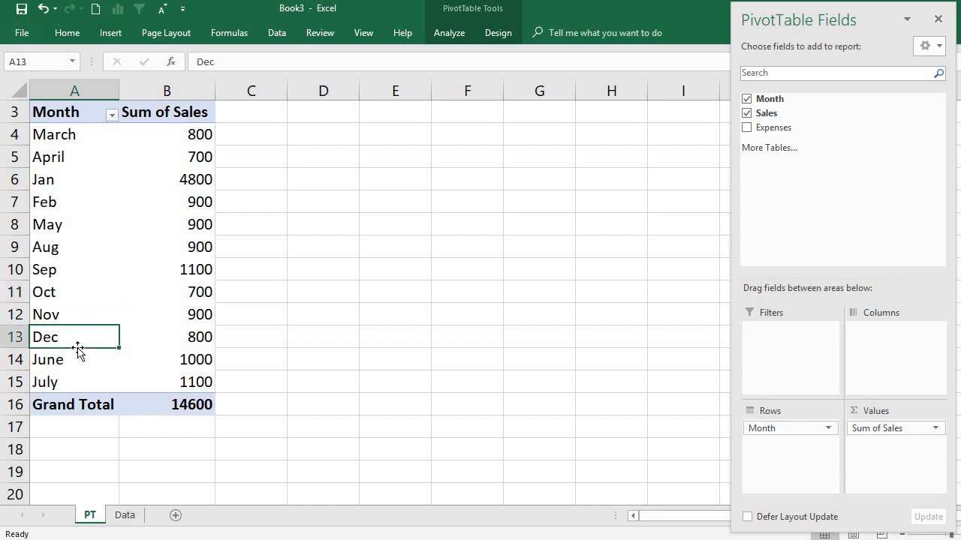